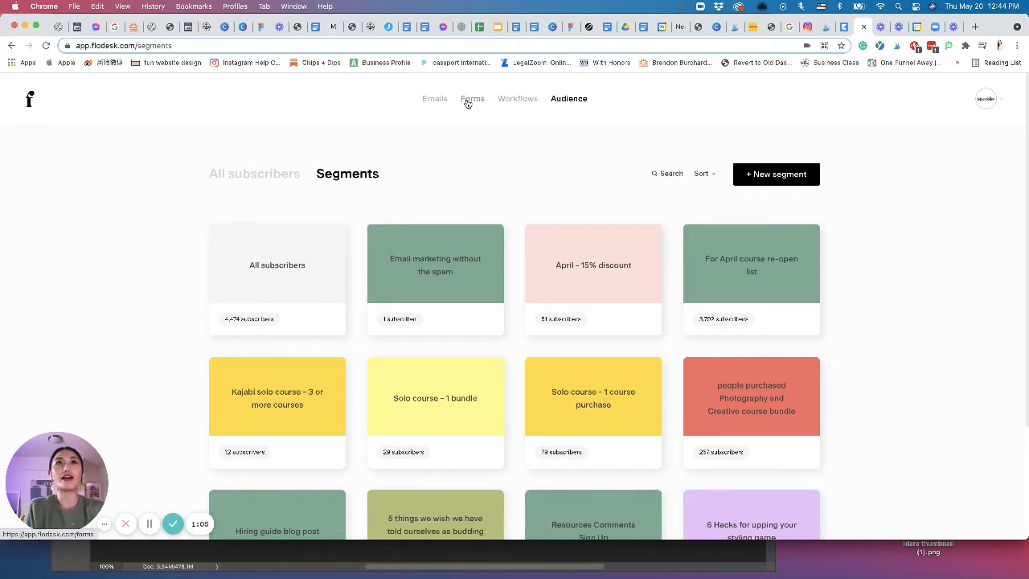
Open the Forms list from Flodesk's top navigation.
left_click(469, 101)
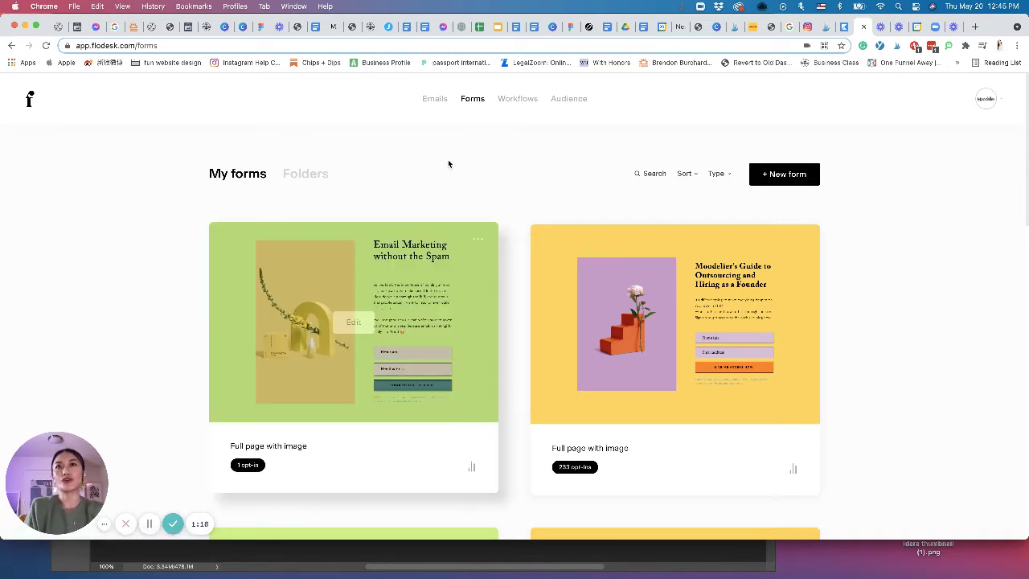
mouse_move(354, 322)
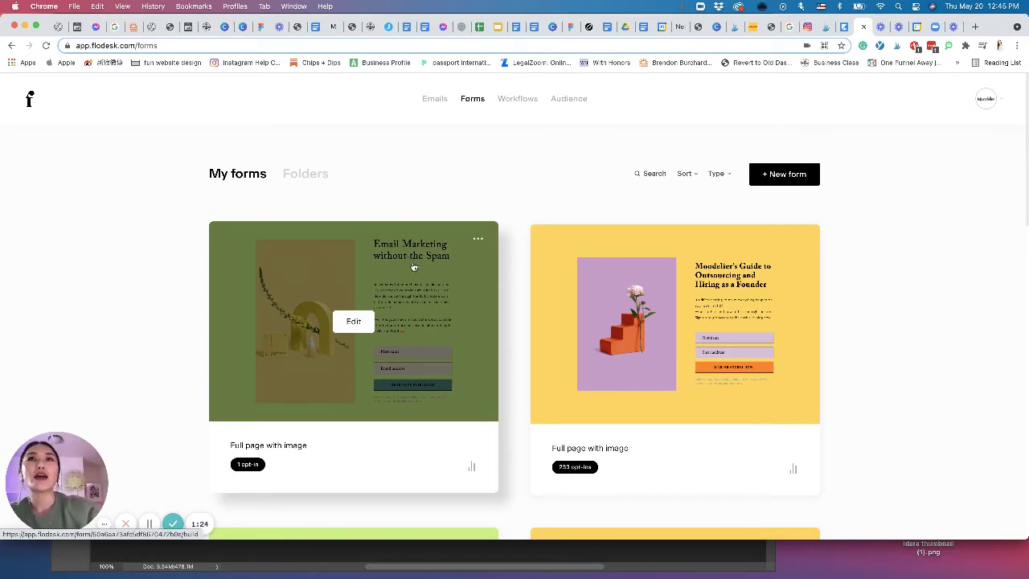
Start a new form, filter templates to Full page, and customize the Full page form template.
left_click(784, 176)
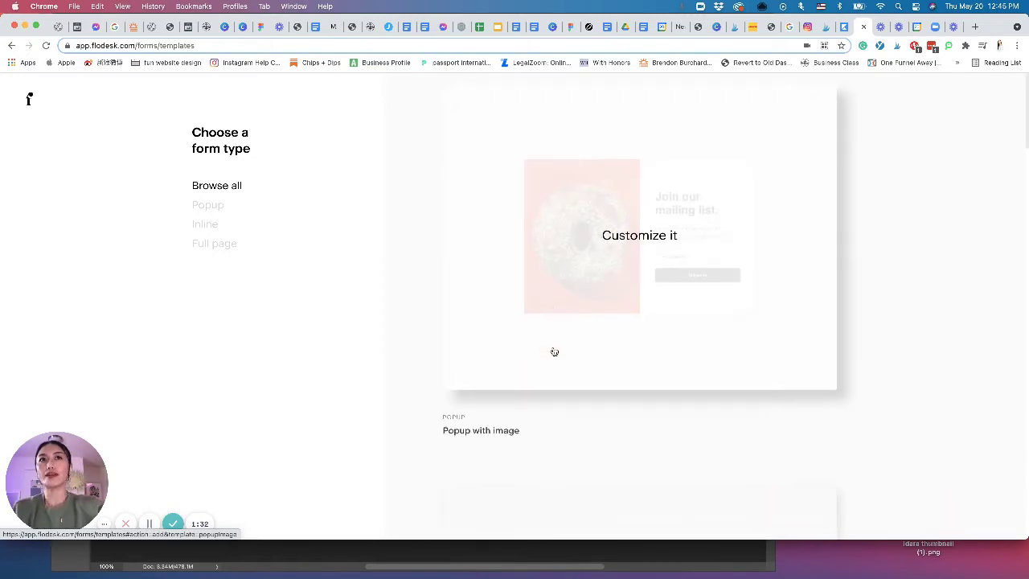
scroll(554, 351, "down", 2)
scroll(554, 351, "down", 3)
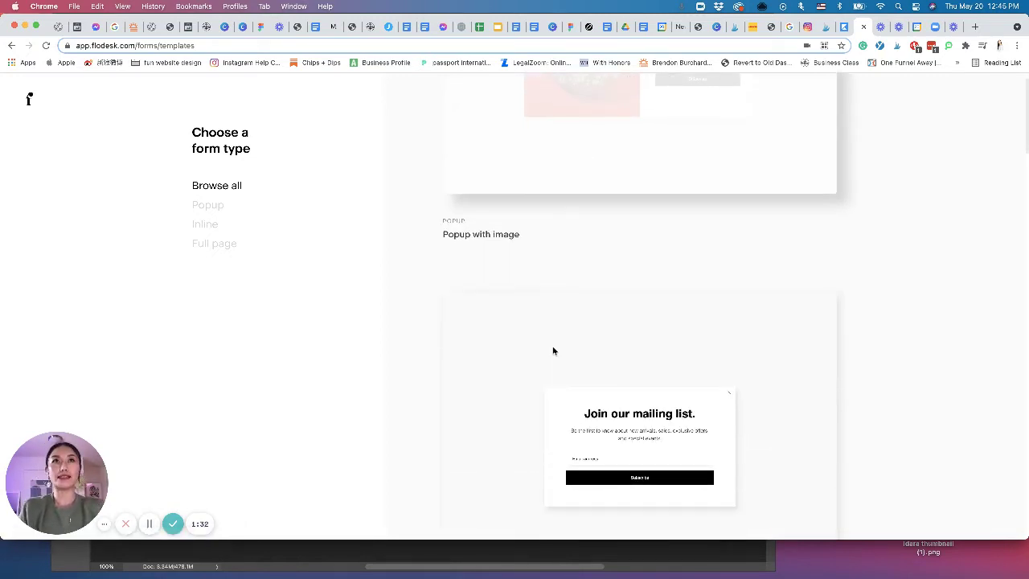
scroll(552, 351, "down", 3)
scroll(552, 351, "down", 3)
scroll(552, 351, "down", 3)
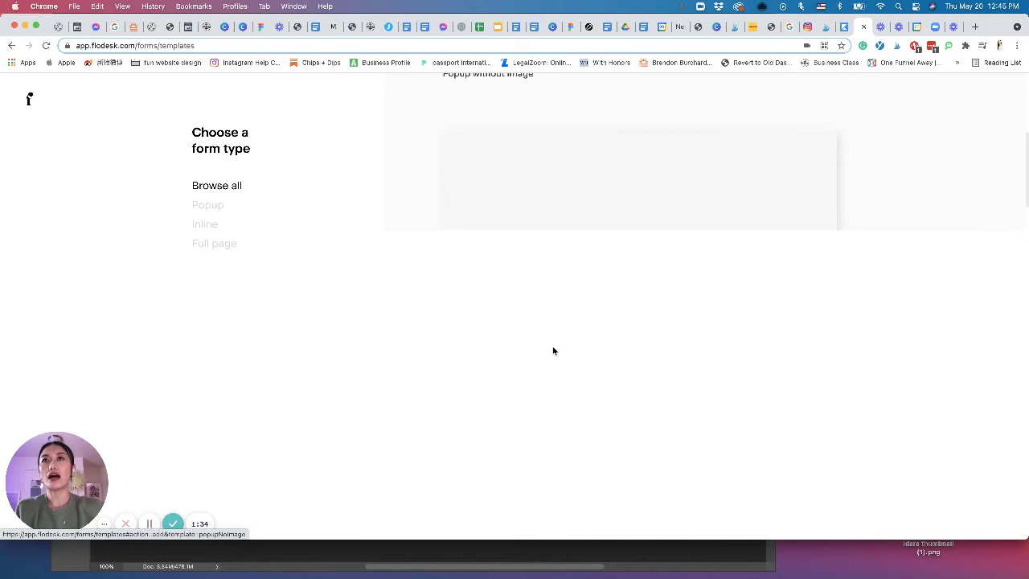
scroll(442, 314, "down", 3)
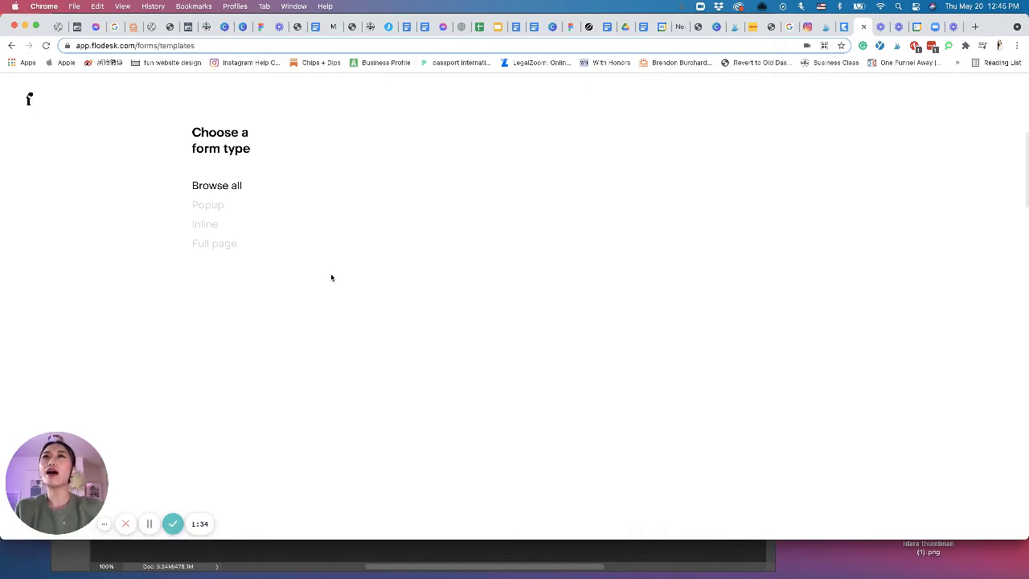
left_click(223, 250)
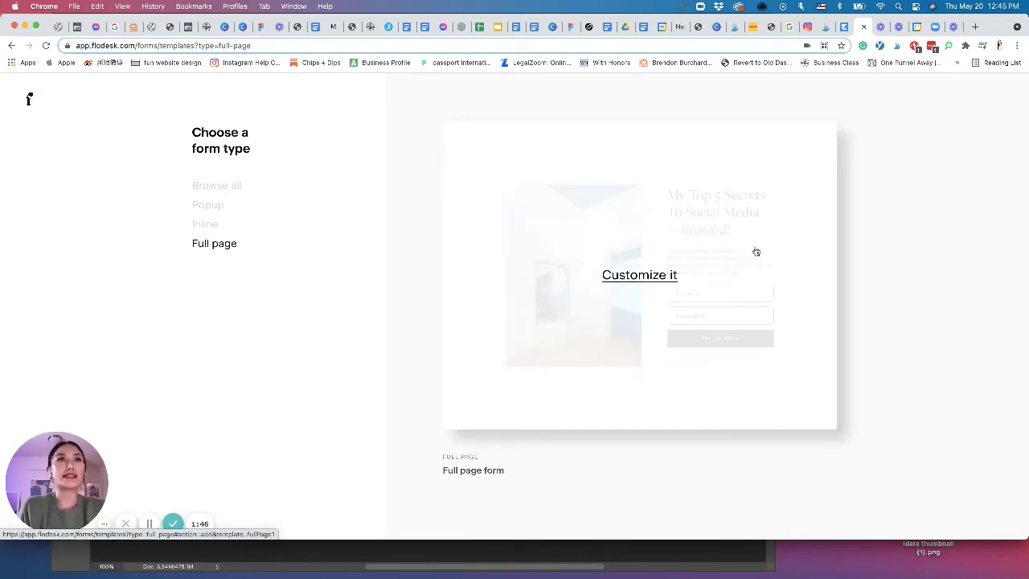
mouse_move(638, 276)
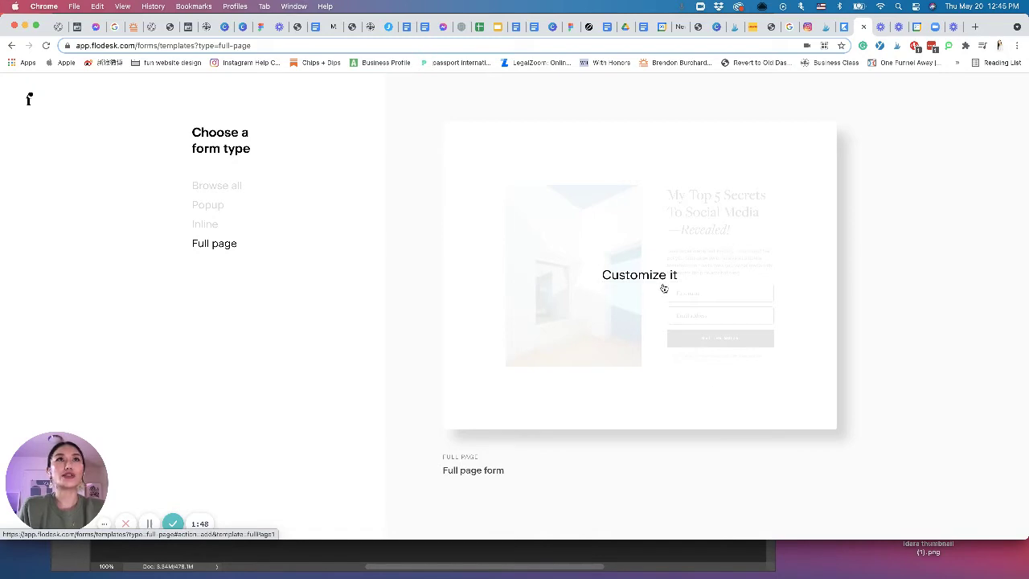
left_click(657, 277)
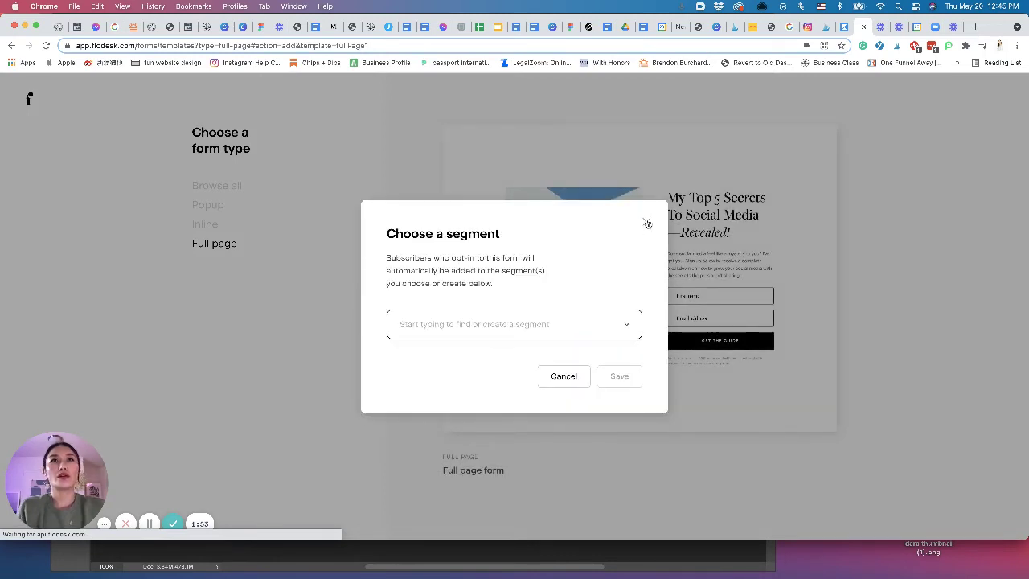
Link the new form to the 'Email marketing without the spam' segment and save.
left_click(627, 328)
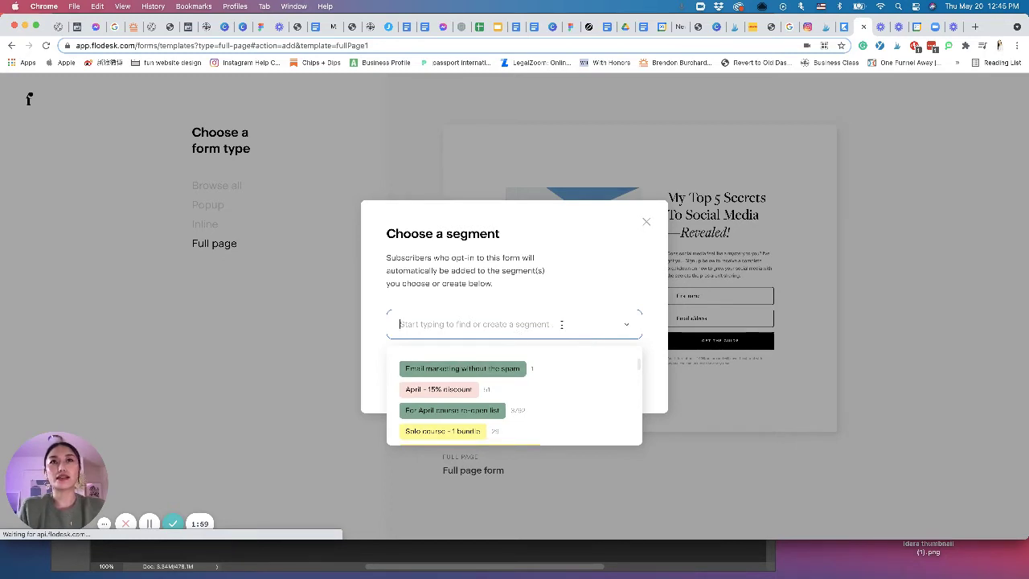
left_click(488, 369)
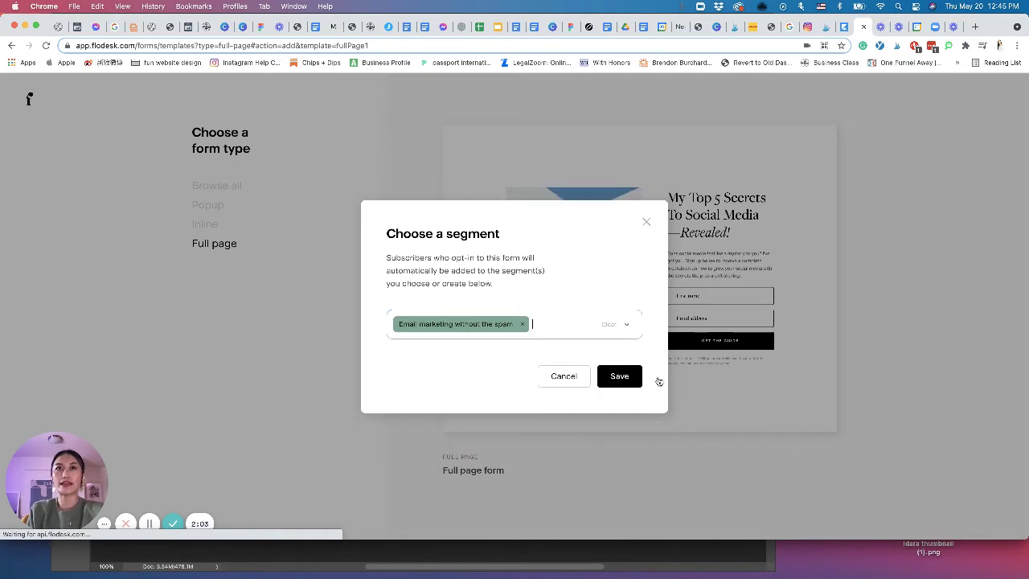
left_click(620, 377)
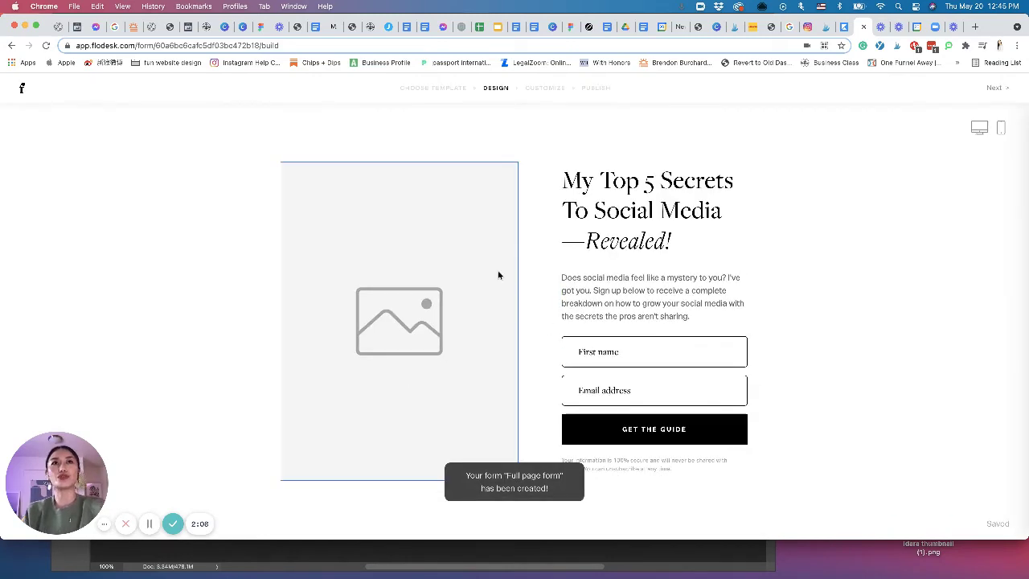
Select the form's image block, then return to the My forms list.
left_click(648, 319)
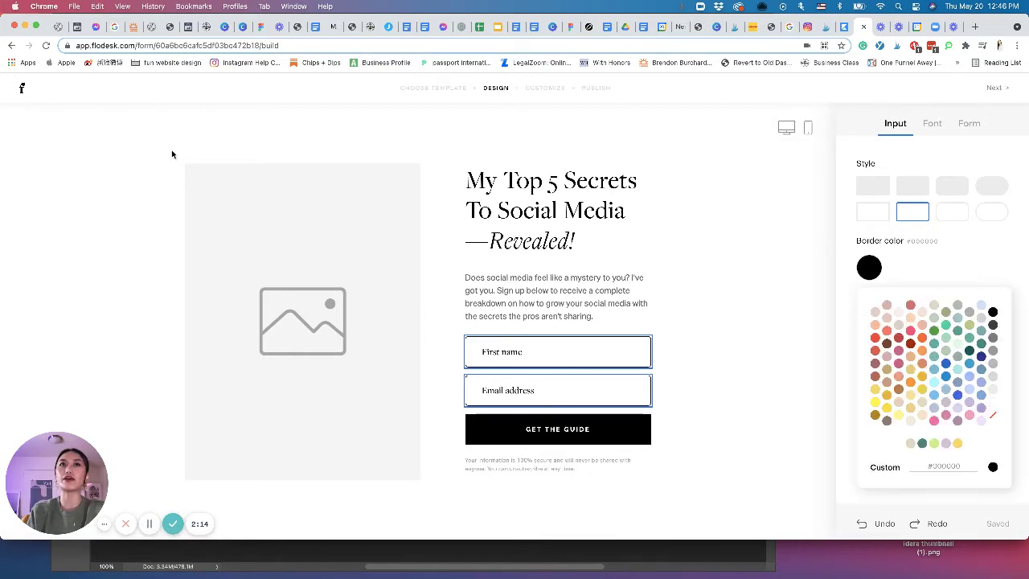
left_click(20, 86)
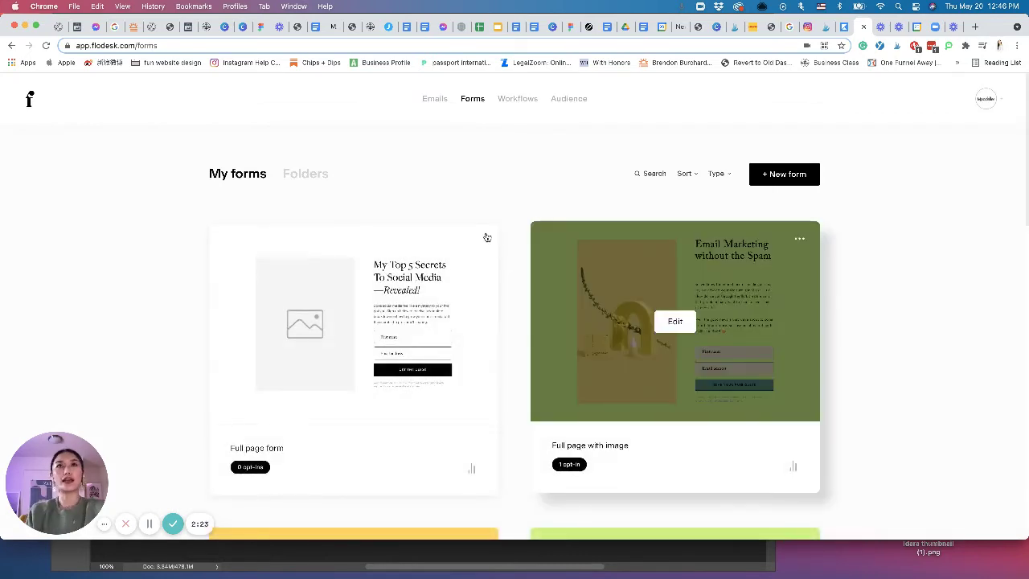
mouse_move(354, 322)
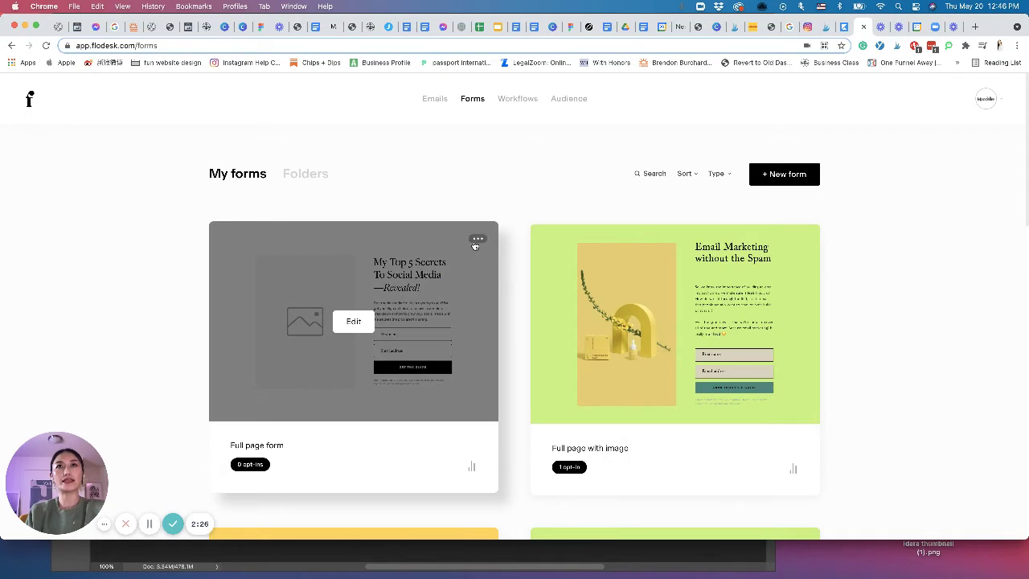
Delete the unused 'Full page form' from the forms library.
left_click(475, 241)
mouse_move(378, 459)
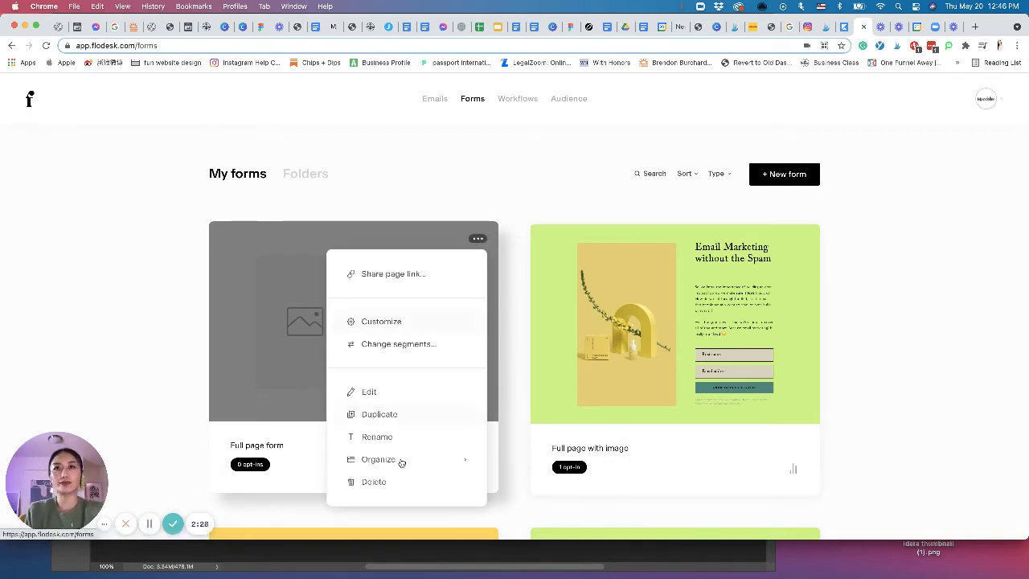
left_click(384, 482)
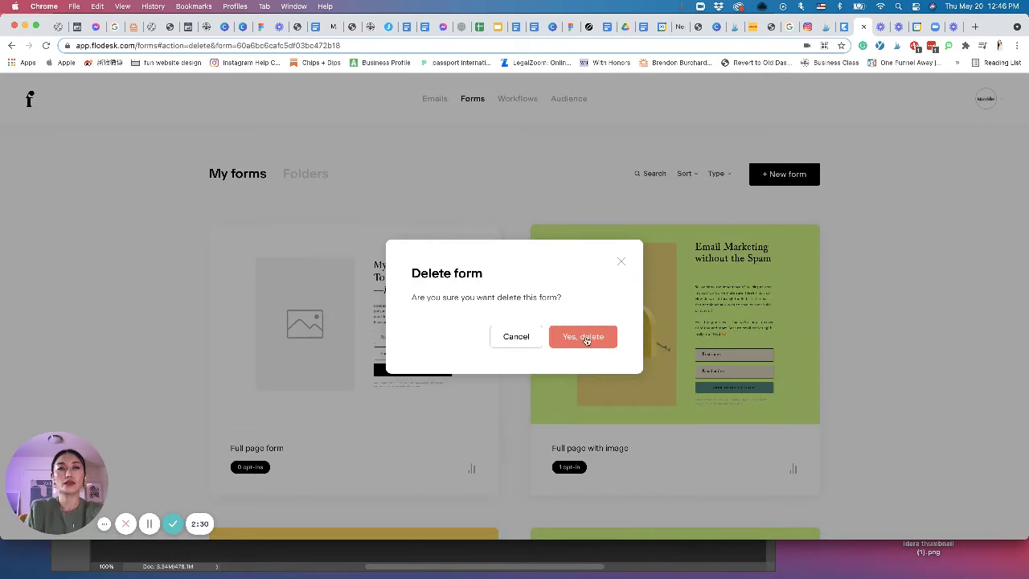
left_click(586, 339)
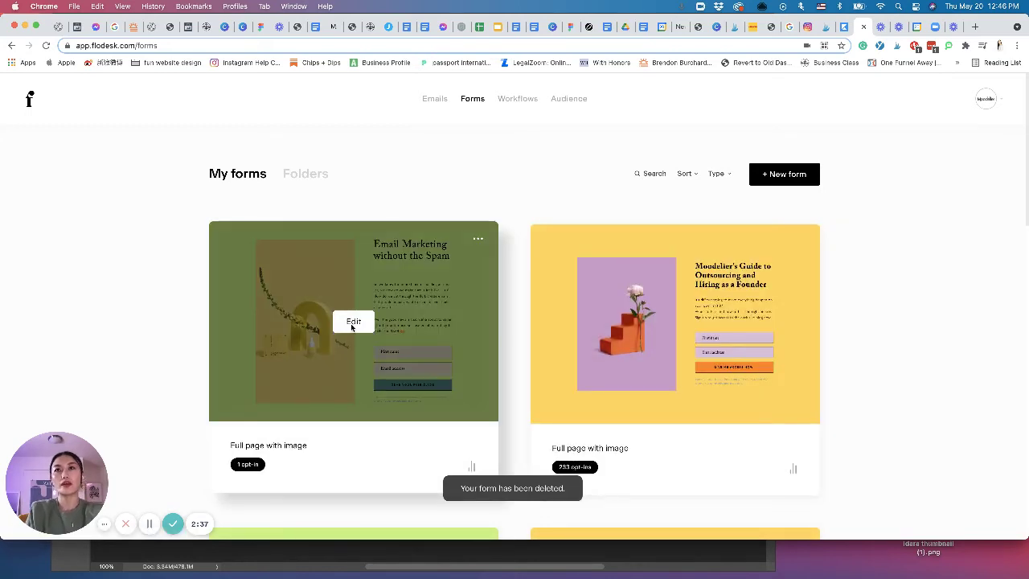
Publish the form with no double opt-in, no notifications and the existing redirect URL.
left_click(353, 322)
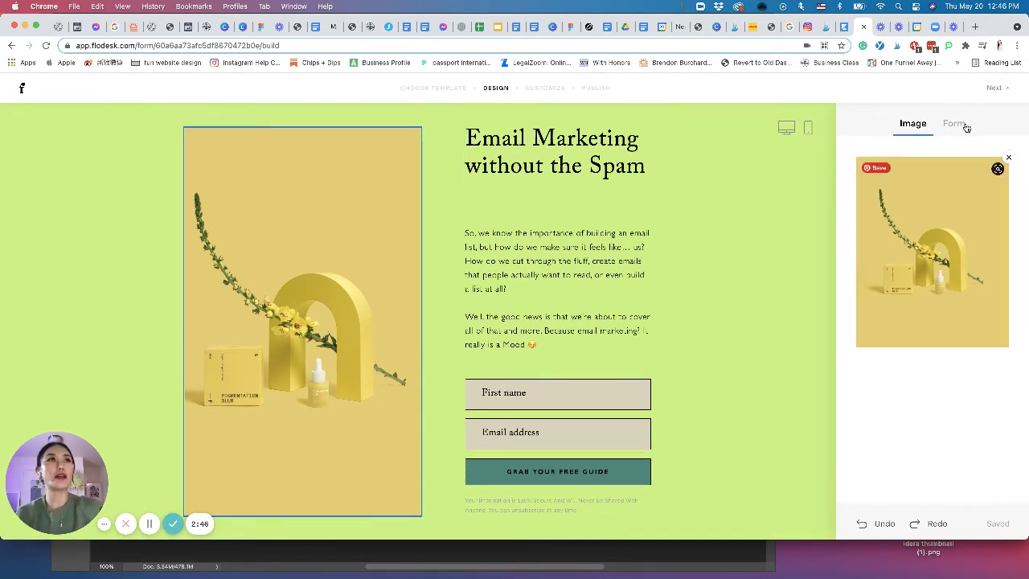
left_click(994, 88)
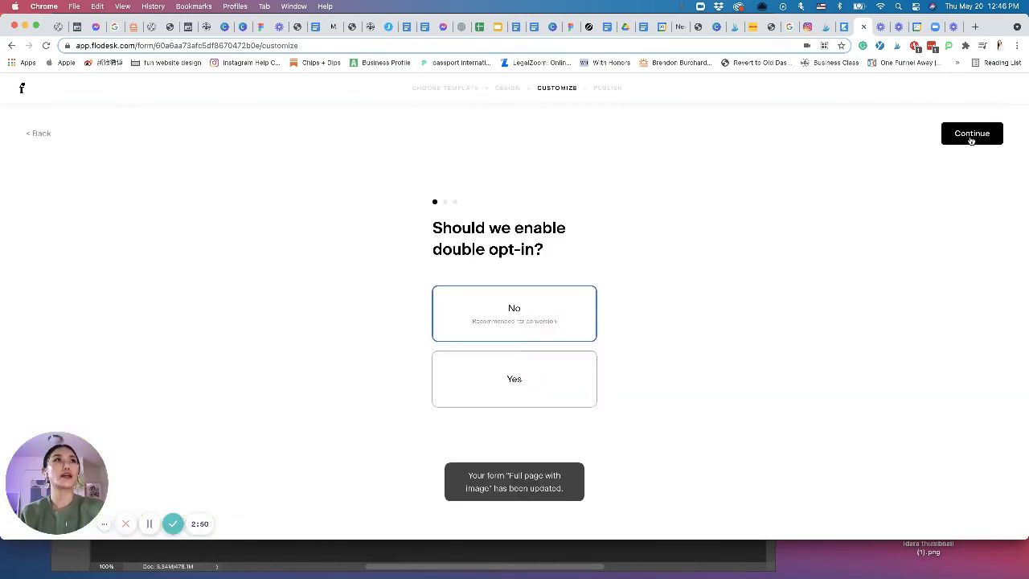
left_click(972, 137)
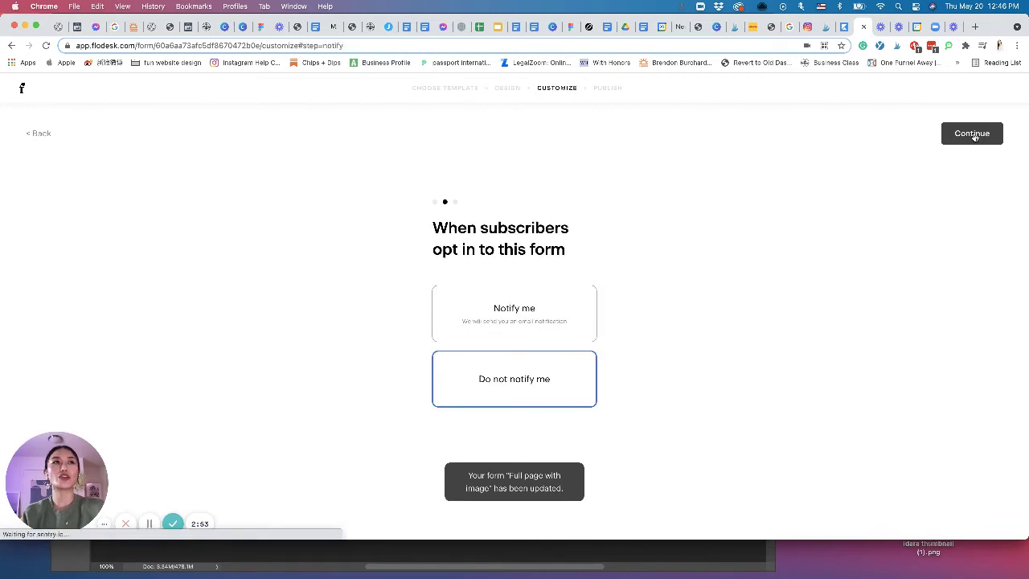
left_click(973, 134)
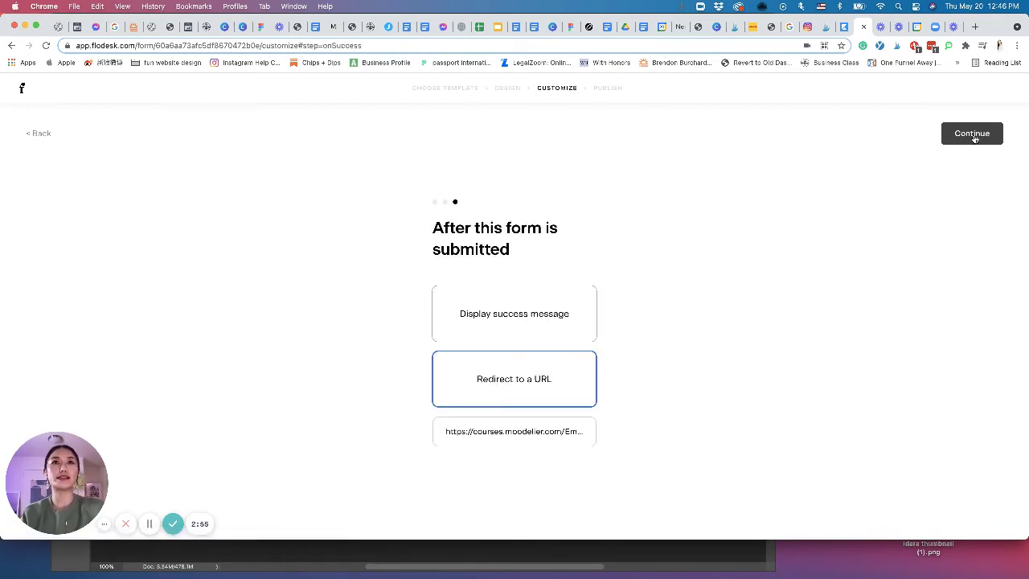
left_click(973, 134)
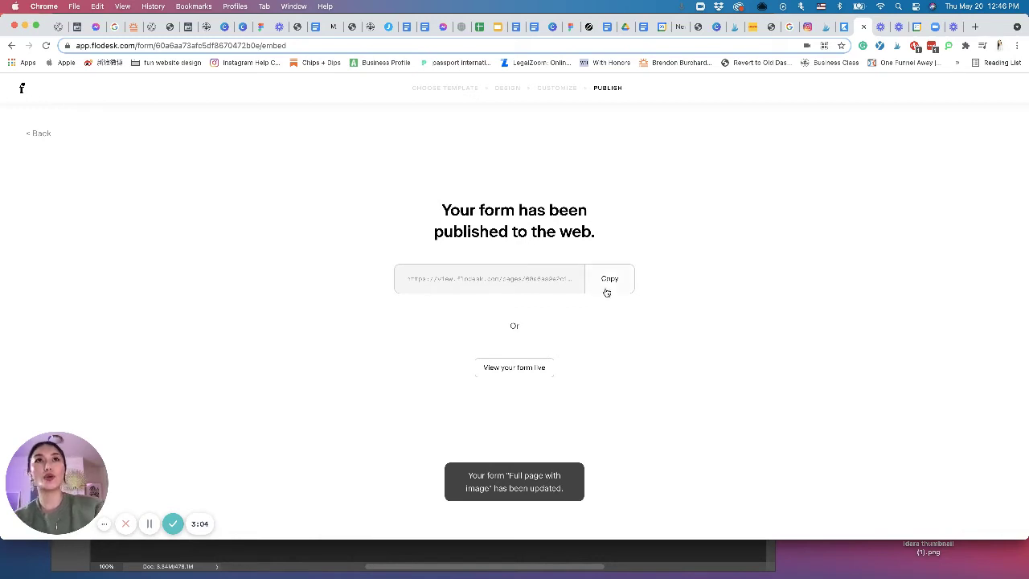
Copy the published form's share link.
left_click(609, 285)
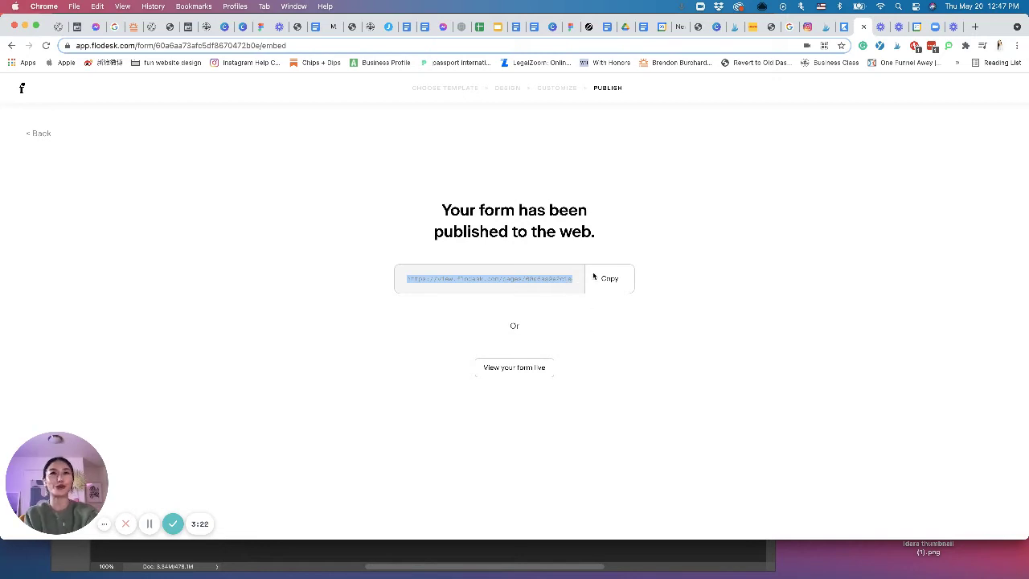
left_click(601, 278)
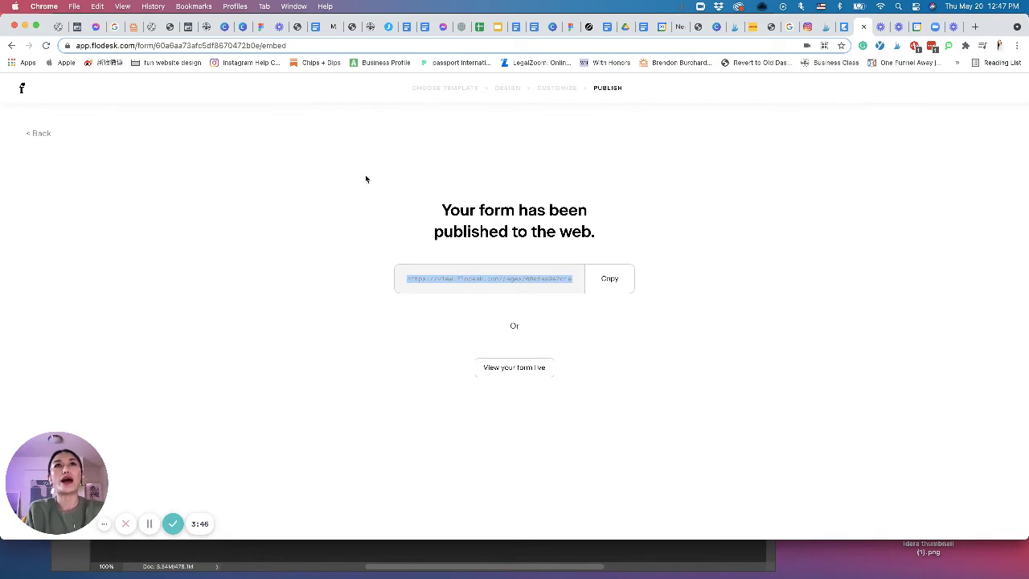
left_click(22, 91)
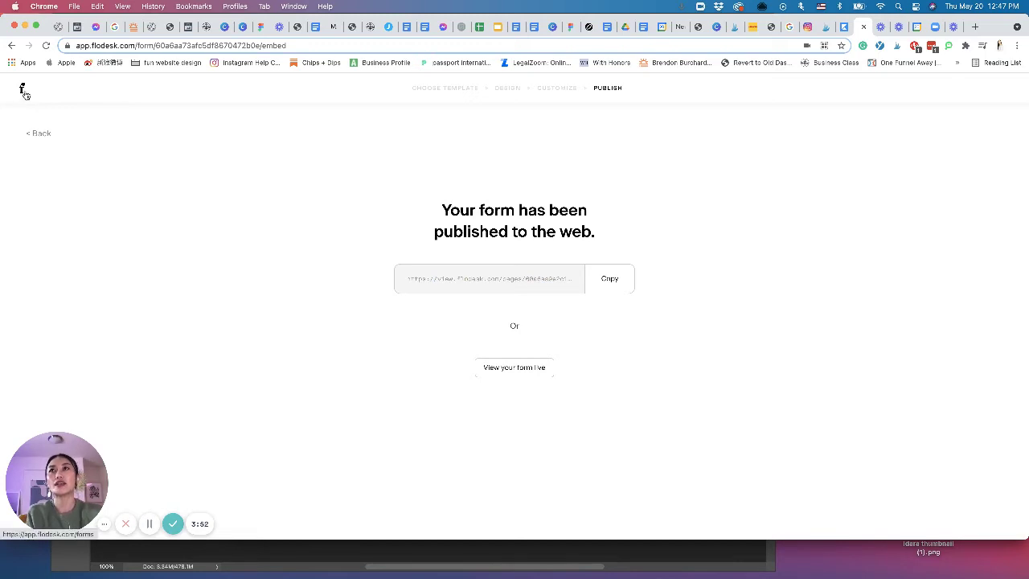
Return to the dashboard and open the Workflows list.
left_click(24, 94)
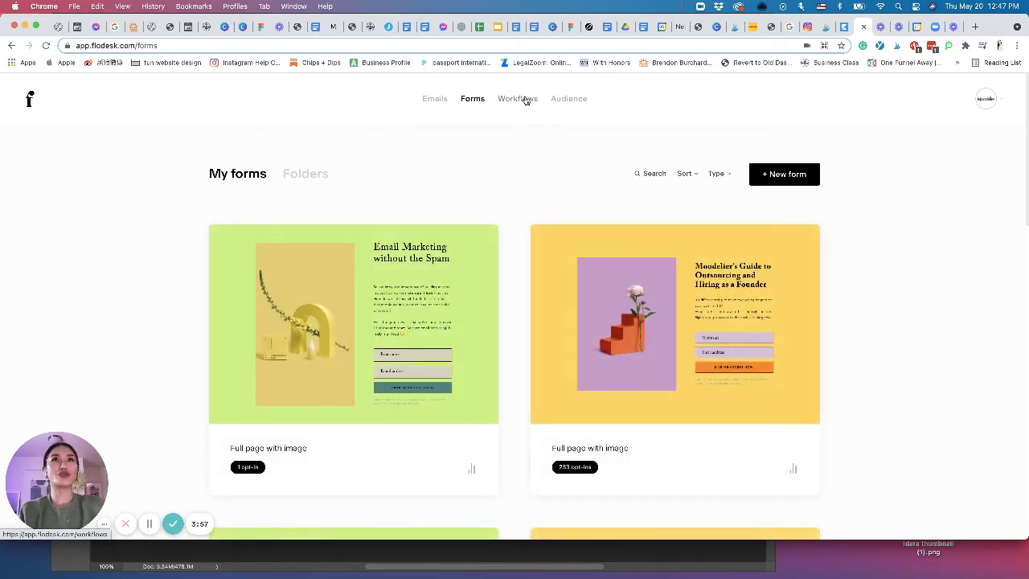
left_click(518, 98)
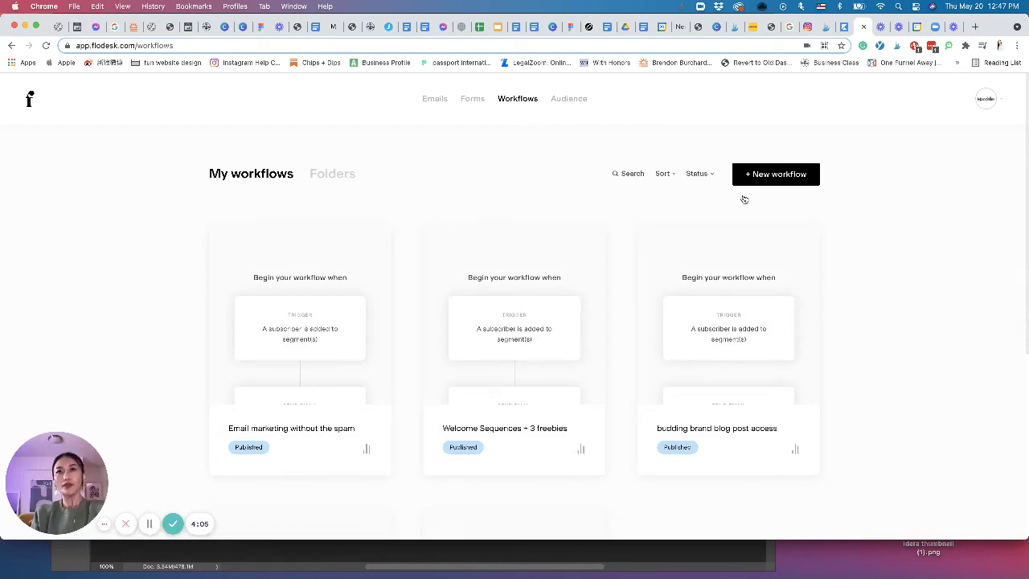
scroll(763, 169, "down", 1)
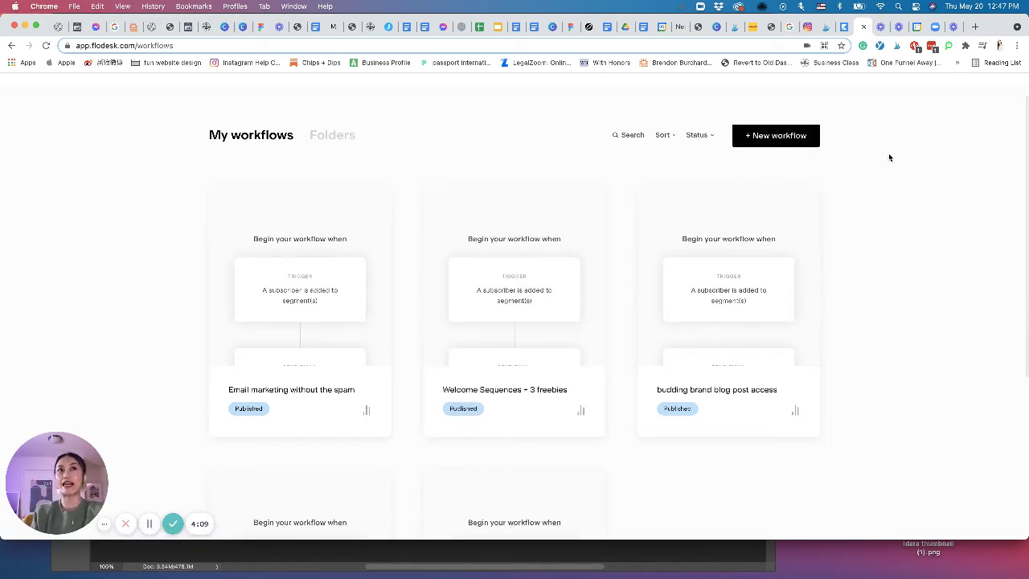
scroll(299, 272, "down", 1)
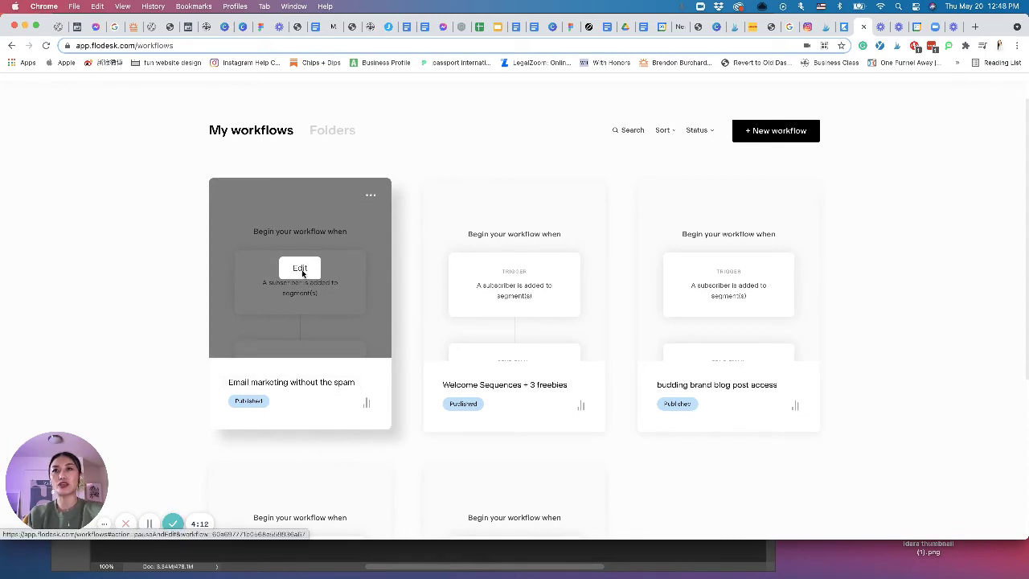
Open the 'Email marketing without the spam' workflow and pause it for editing.
left_click(300, 270)
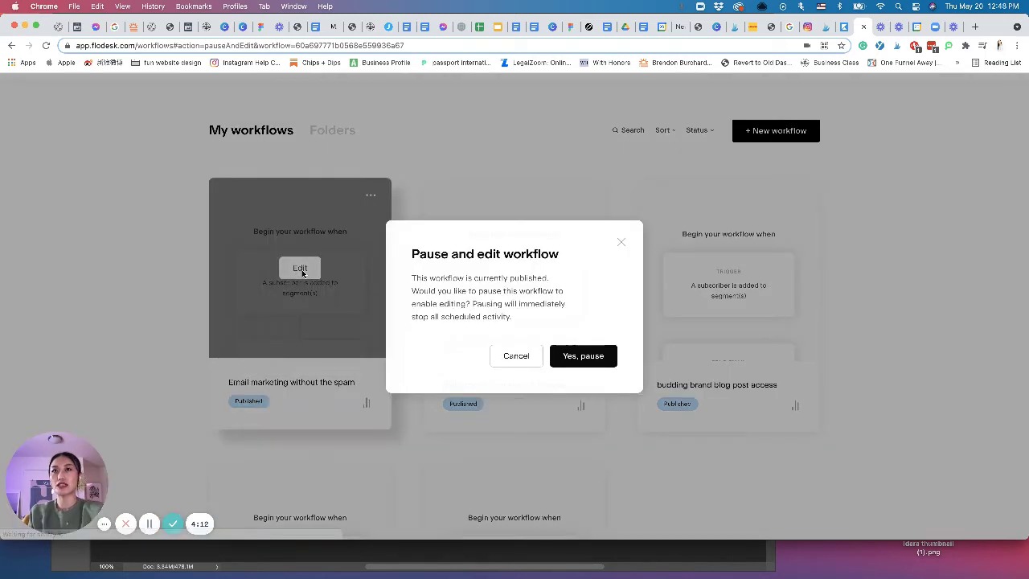
left_click(579, 362)
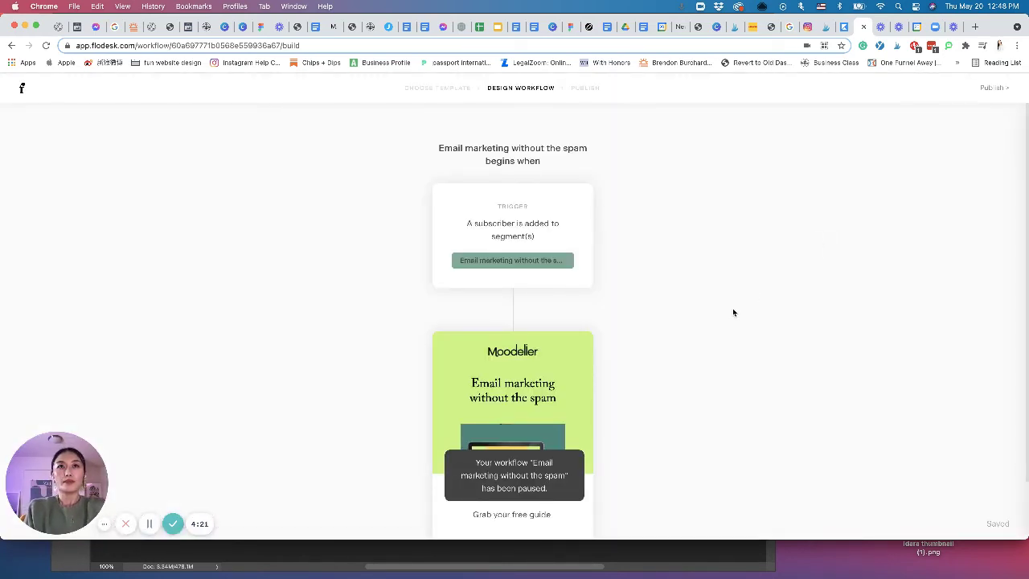
scroll(732, 312, "down", 1)
scroll(550, 220, "up", 1)
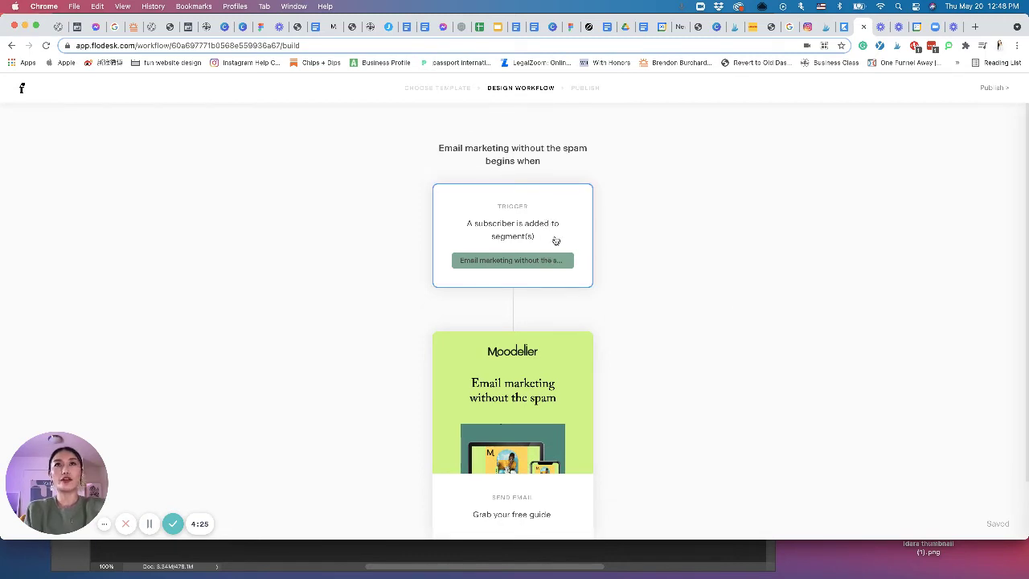
Set the trigger to 'A subscriber is added to segment(s)', keeping the current segment.
left_click(554, 238)
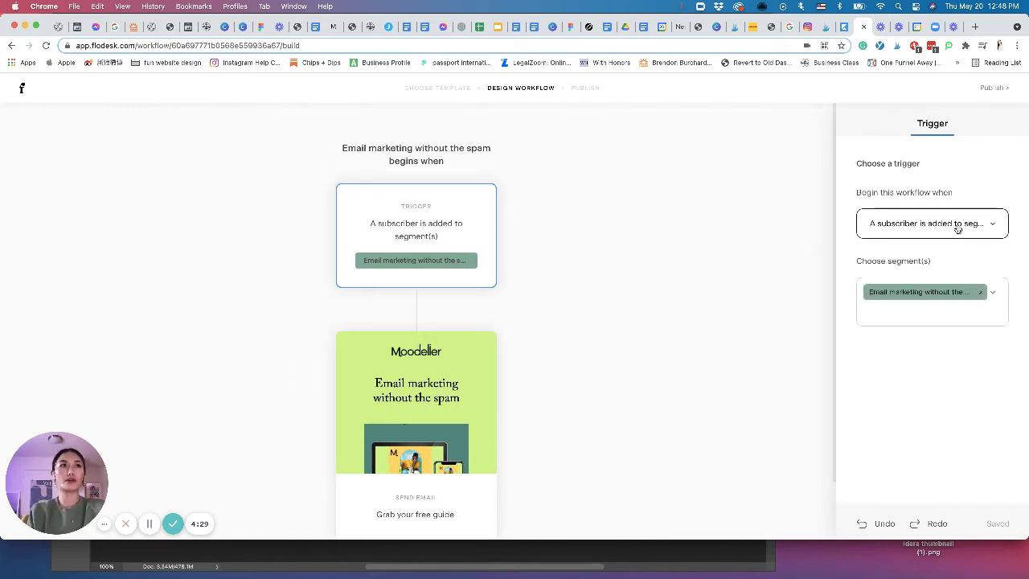
left_click(955, 223)
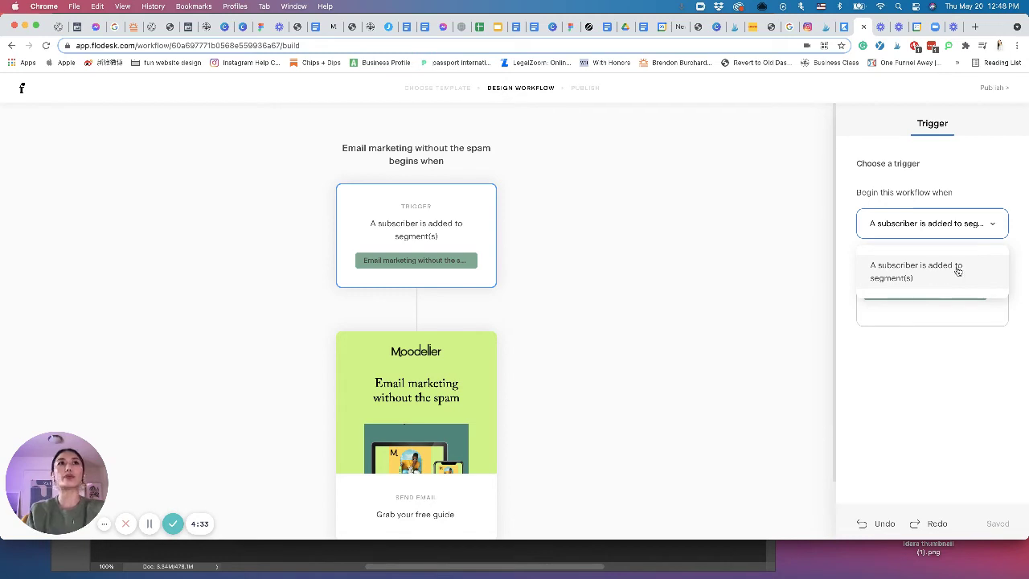
left_click(913, 452)
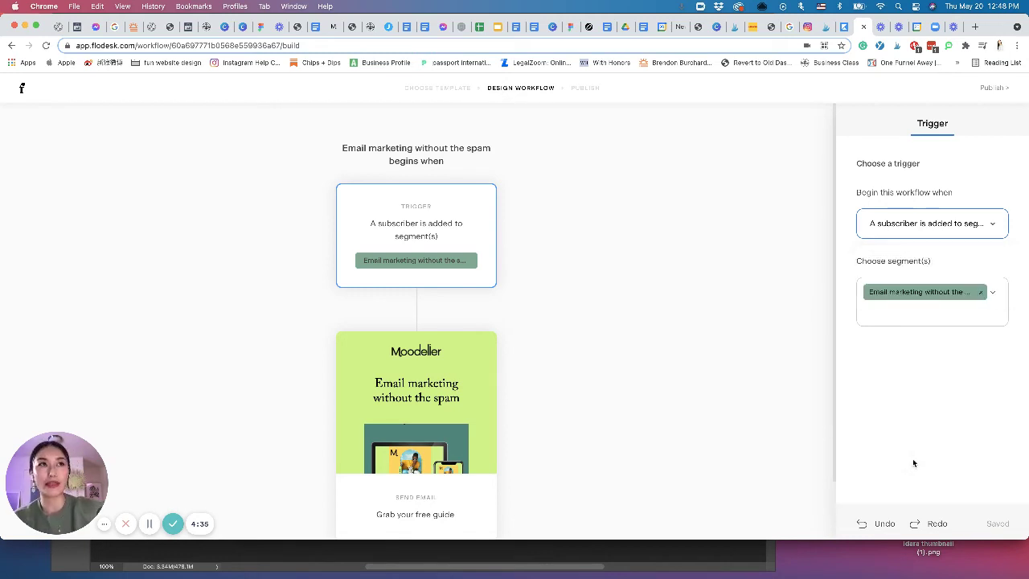
left_click(994, 292)
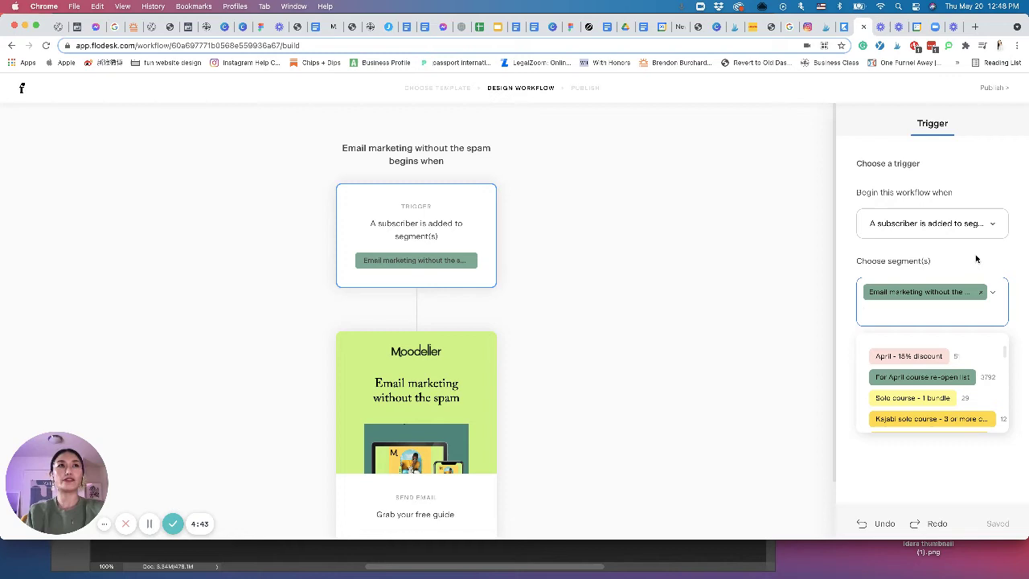
left_click(977, 258)
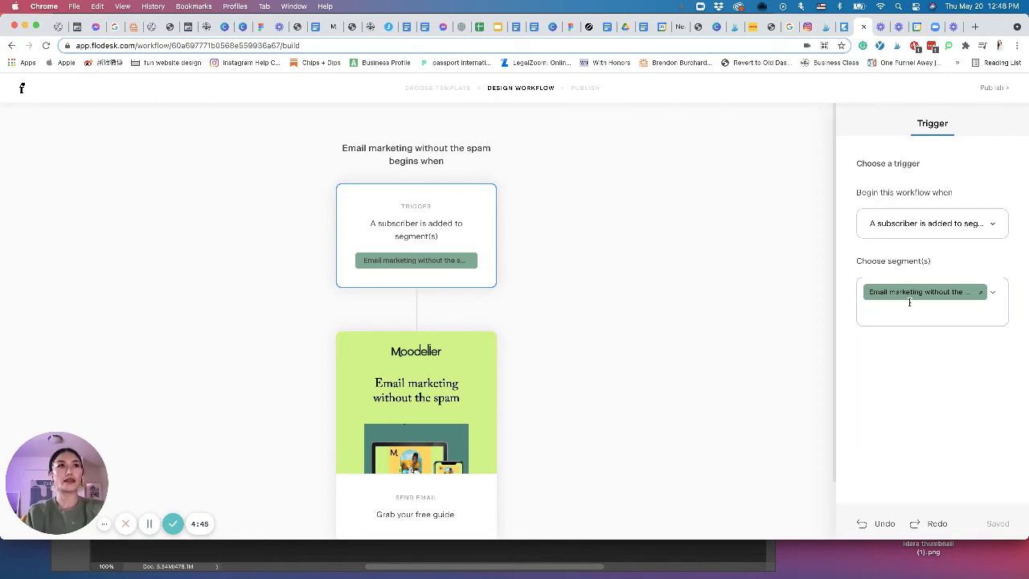
left_click(907, 465)
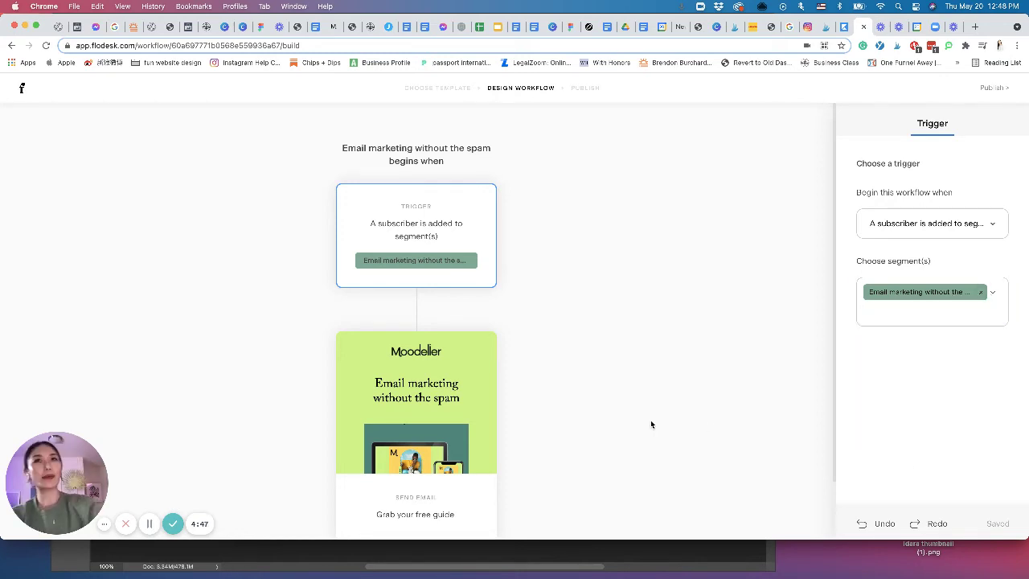
mouse_move(416, 402)
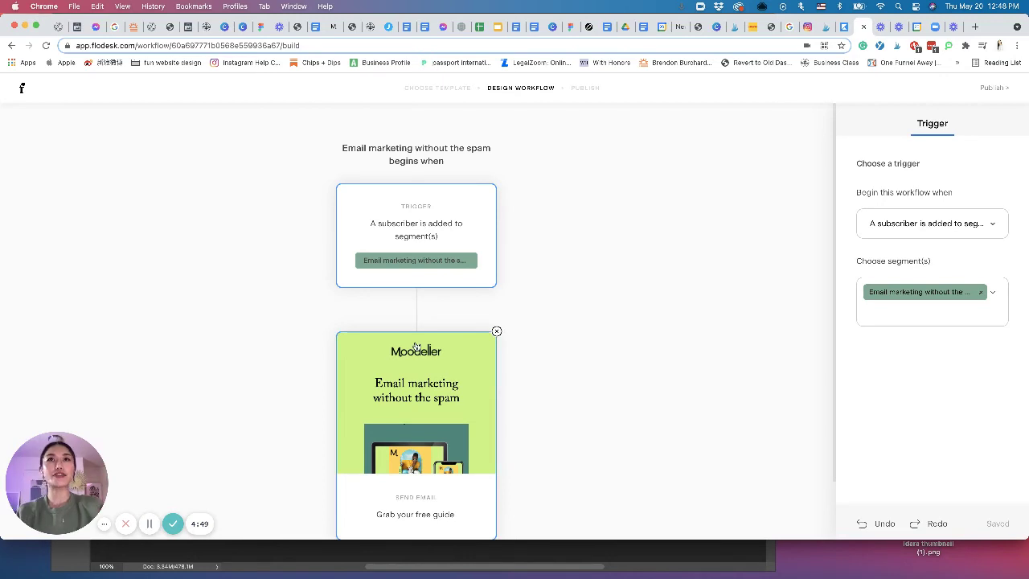
scroll(416, 345, "down", 2)
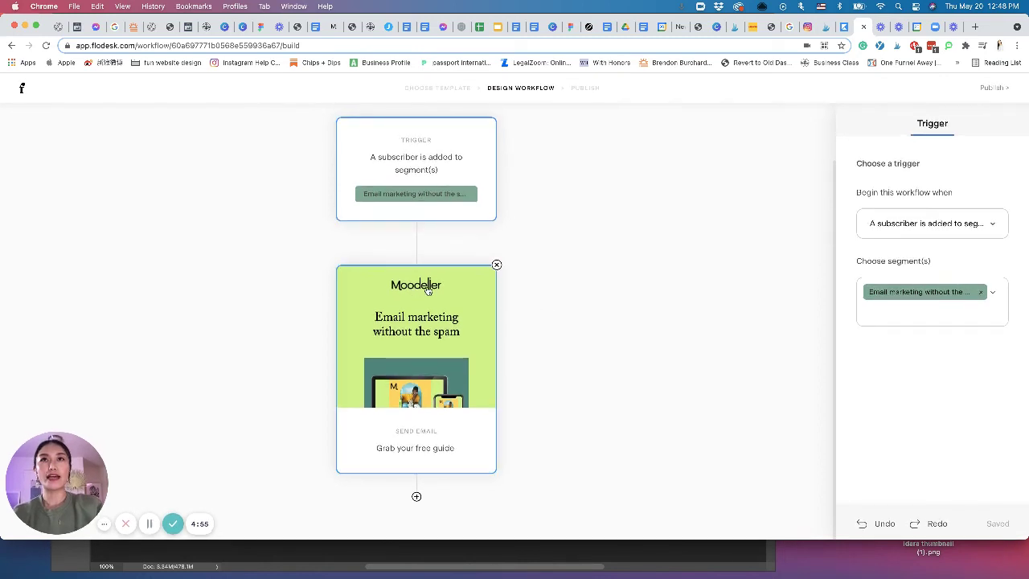
Add an empty Email step below the 'Grab your free guide' email.
left_click(416, 499)
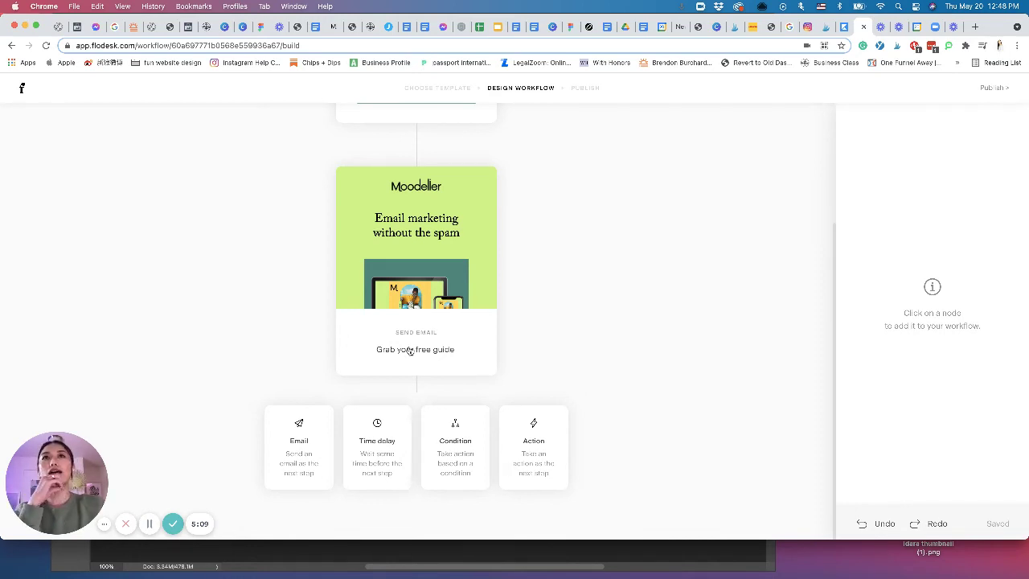
scroll(409, 350, "up", 1)
scroll(409, 351, "up", 1)
scroll(410, 351, "up", 1)
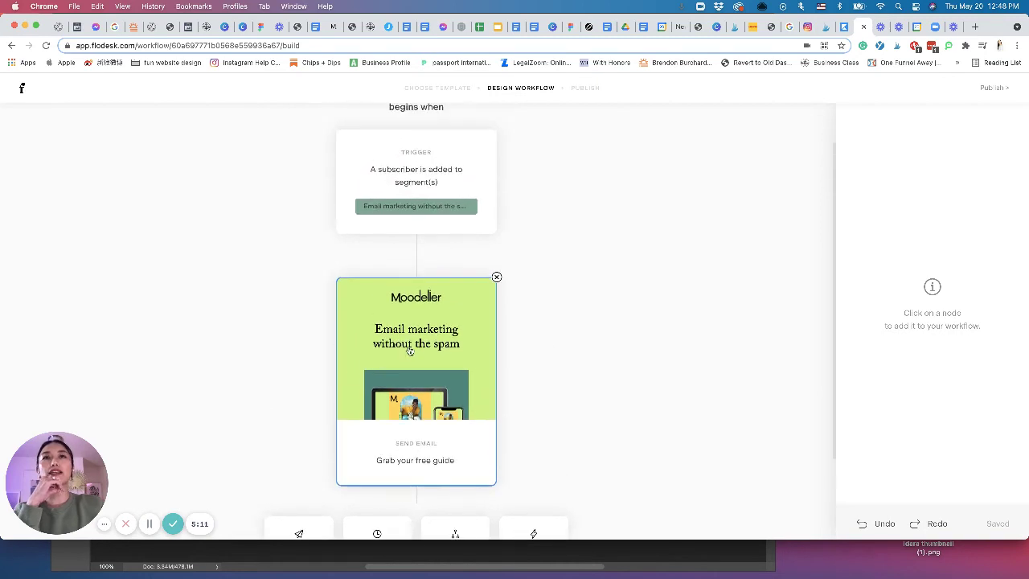
scroll(576, 344, "down", 1)
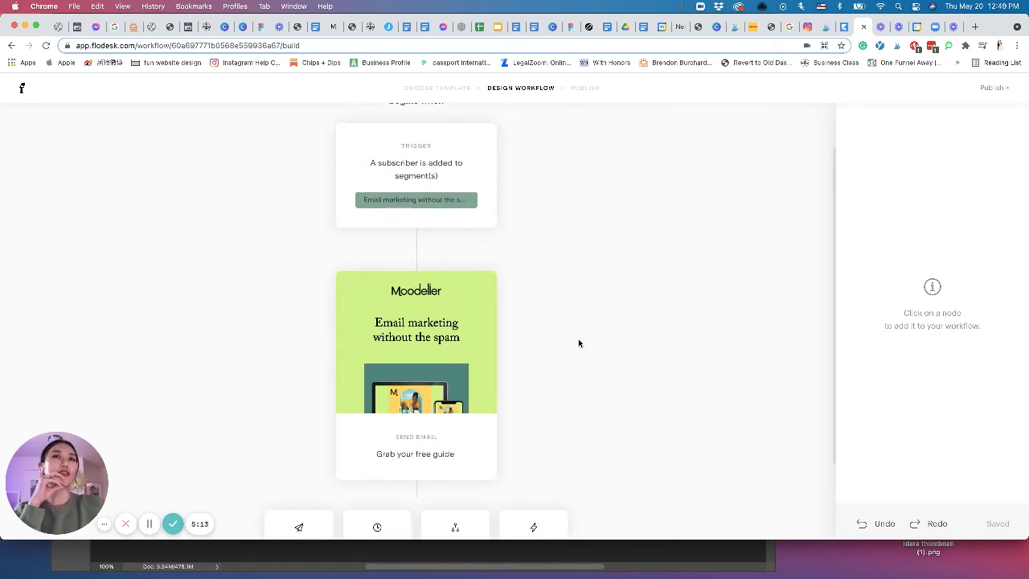
scroll(434, 410, "down", 3)
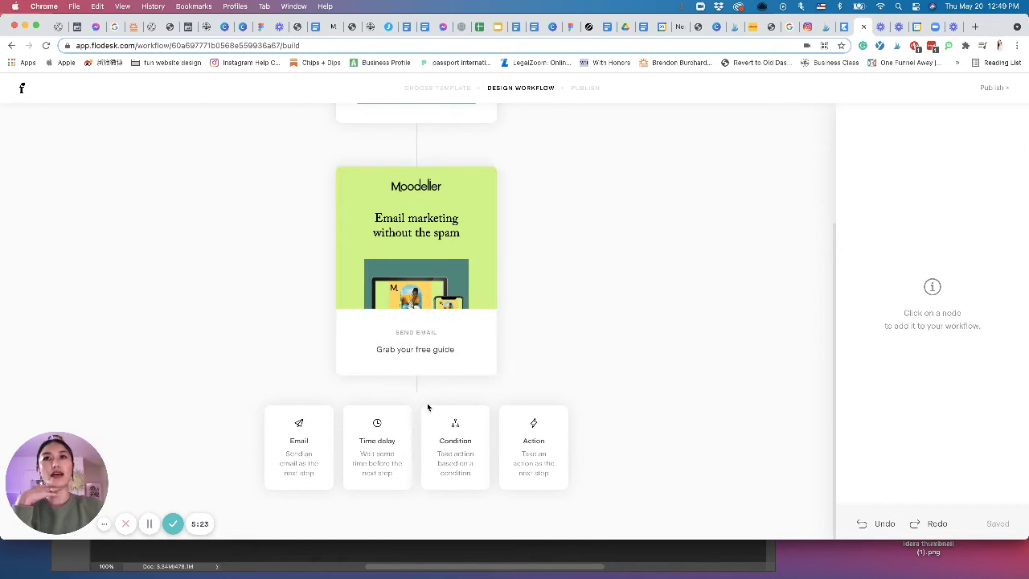
left_click(298, 450)
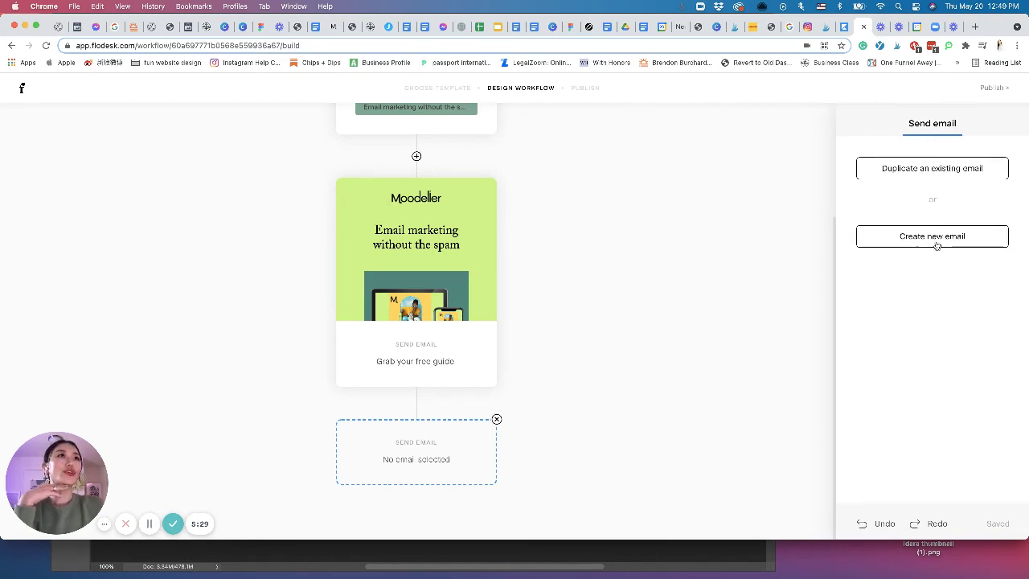
Reuse the existing 'Grab your free guide' Moodeller email for the send-email step and open it for editing.
left_click(937, 176)
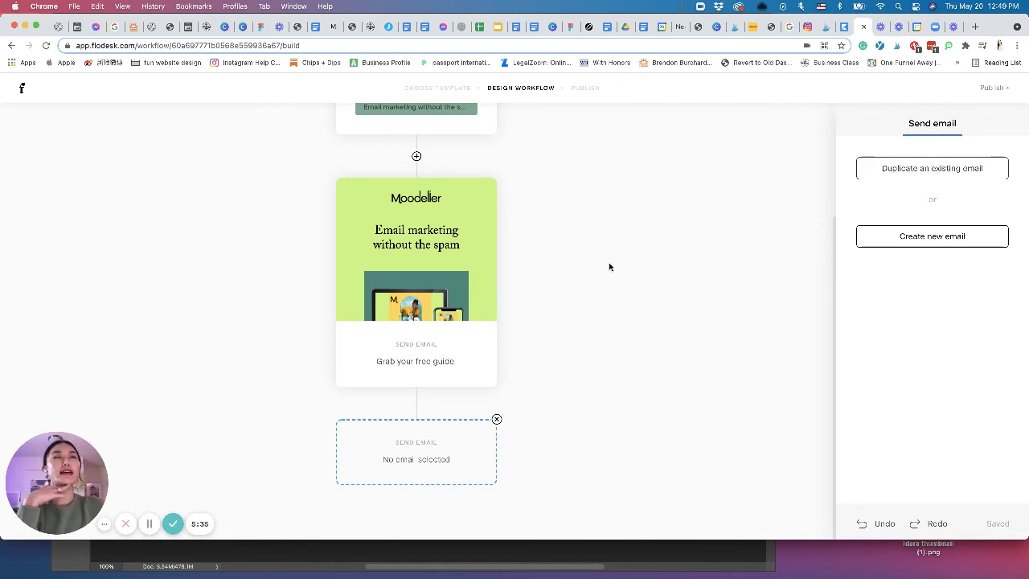
left_click(410, 266)
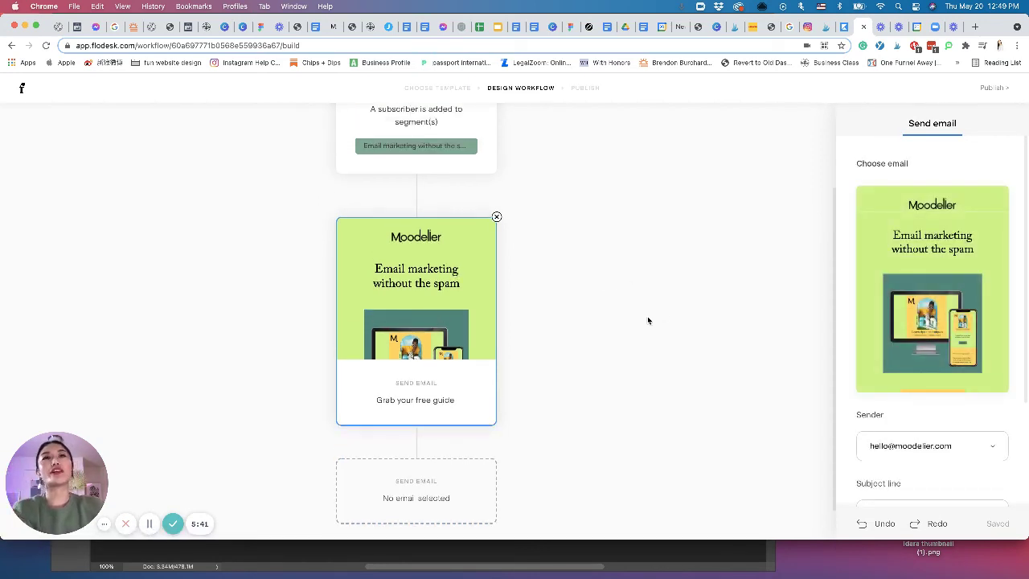
mouse_move(931, 306)
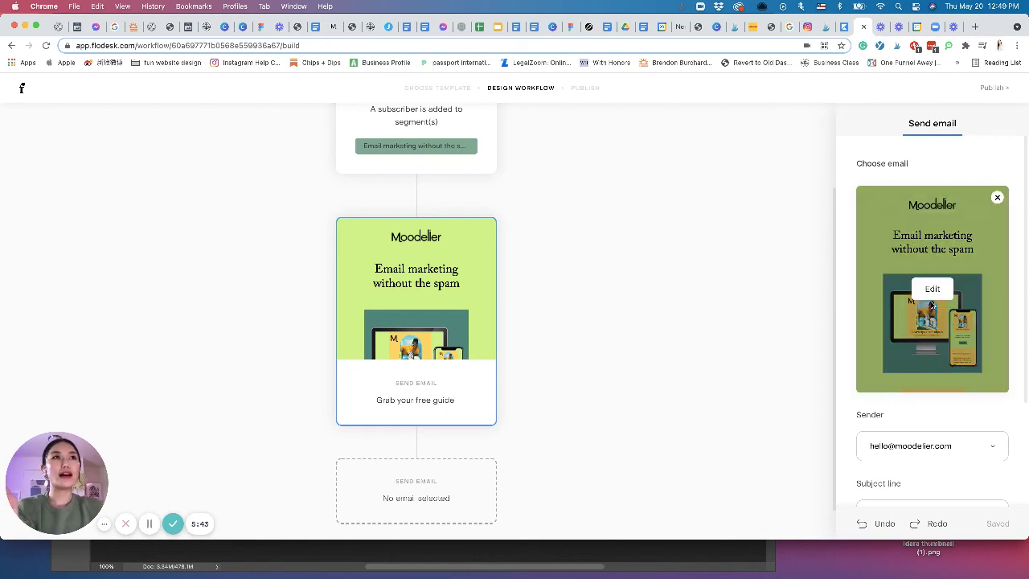
left_click(931, 296)
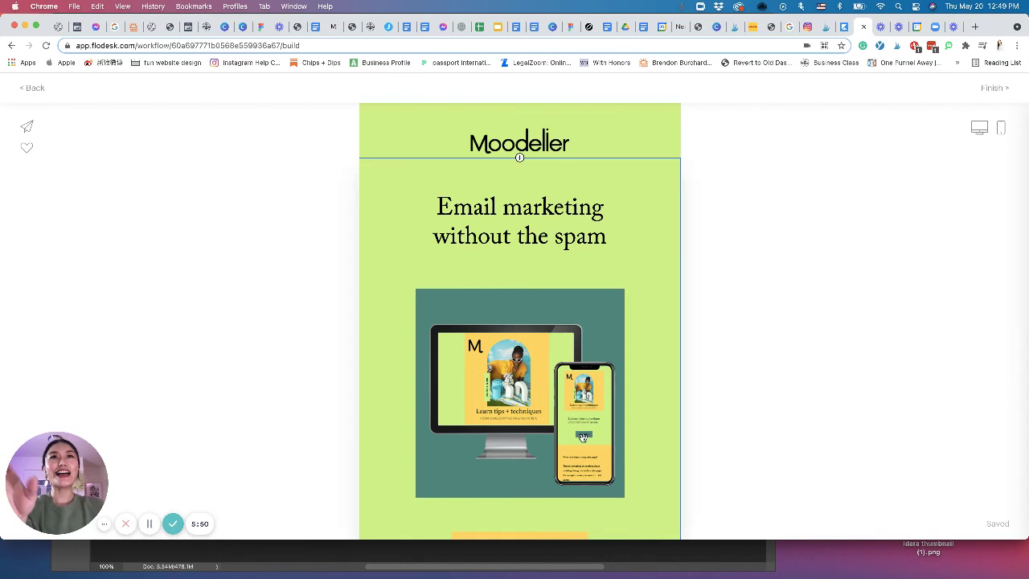
Inspect the email's green section, devices image and 'Email marketing without the spam' heading.
scroll(519, 156, "down", 3)
scroll(589, 310, "down", 2)
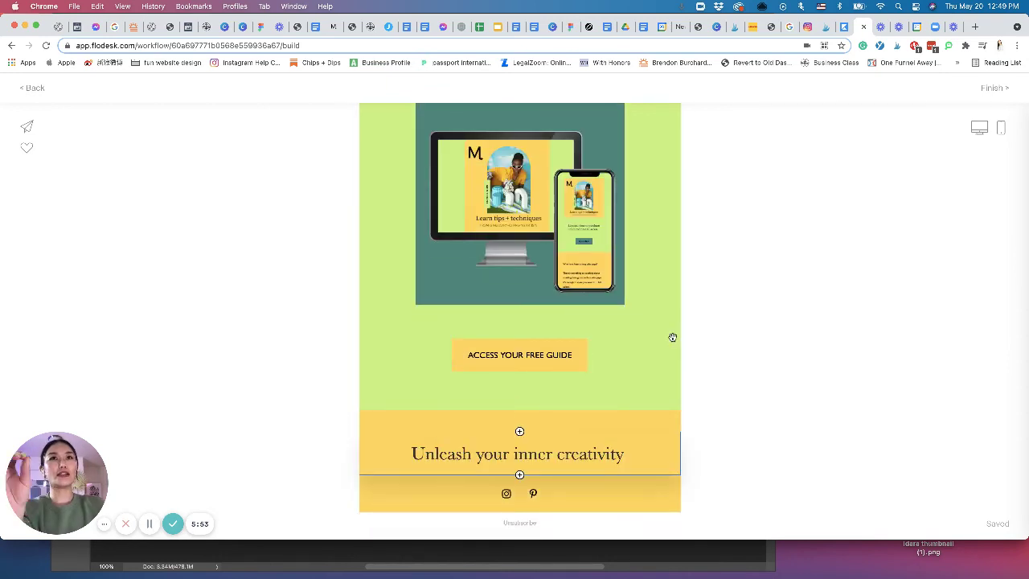
scroll(638, 326, "up", 2)
left_click(638, 327)
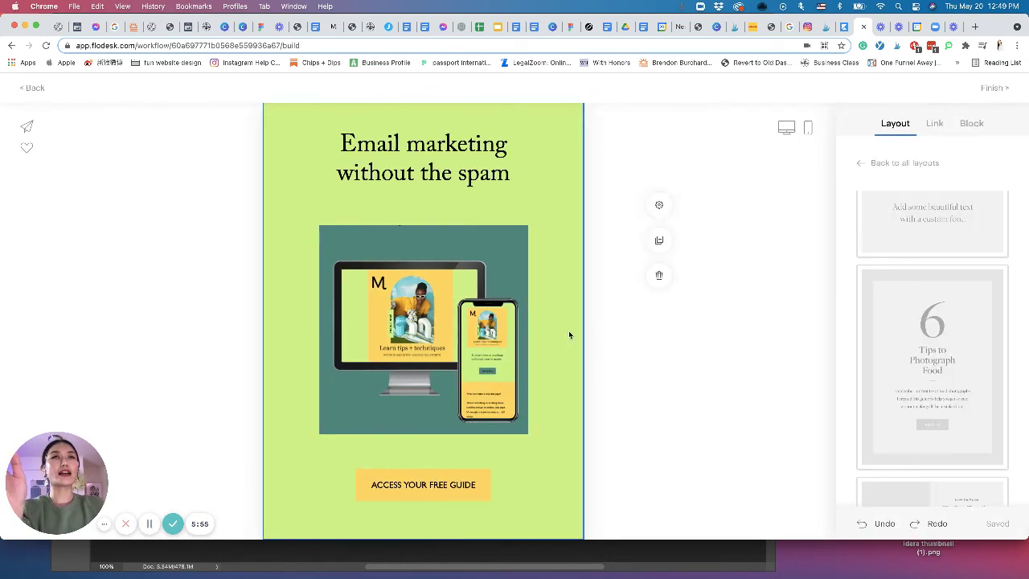
left_click(470, 368)
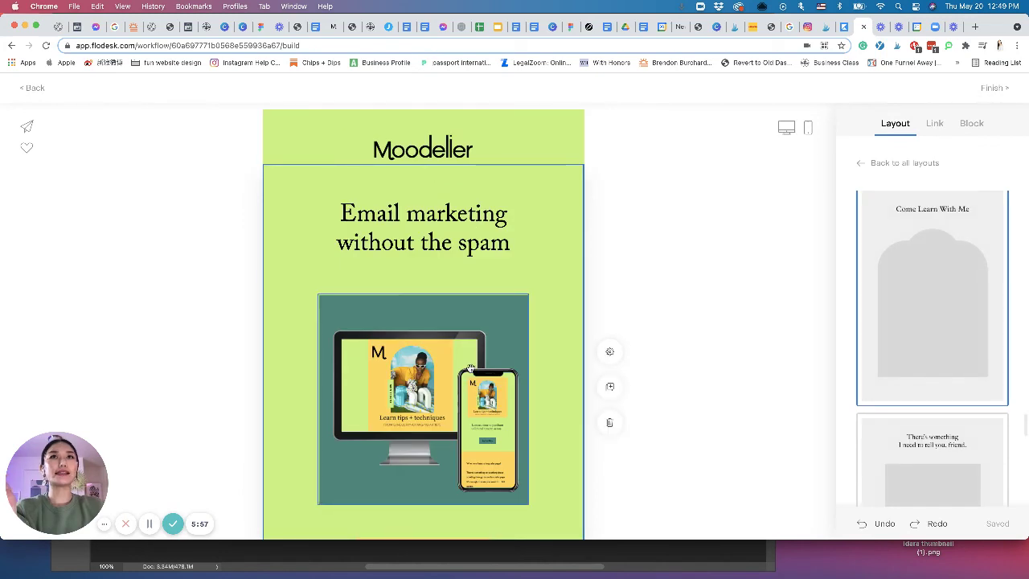
left_click(471, 239)
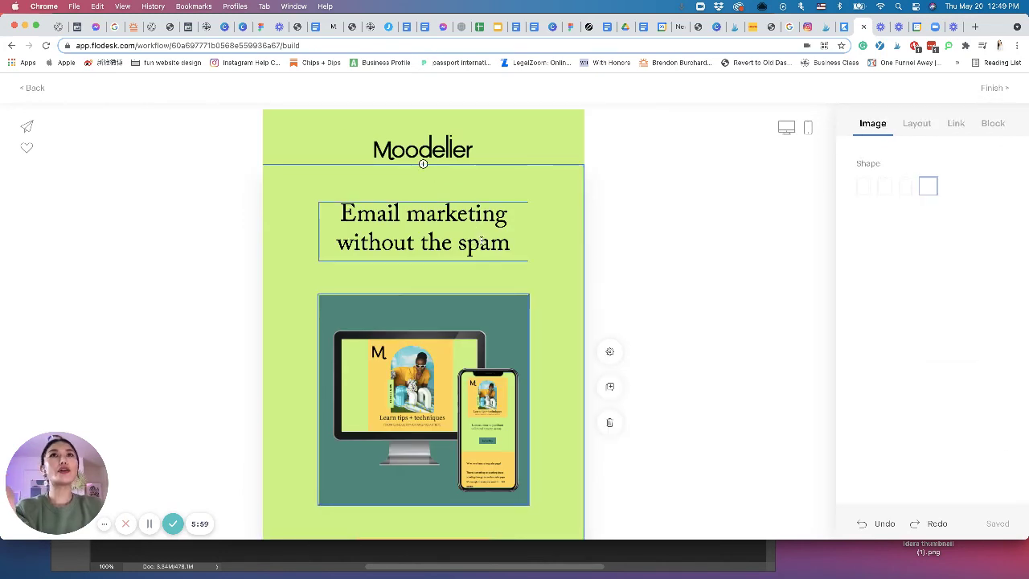
Check the ACCESS YOUR FREE GUIDE button, then finish editing and return to the workflow.
scroll(534, 360, "down", 3)
scroll(482, 358, "down", 2)
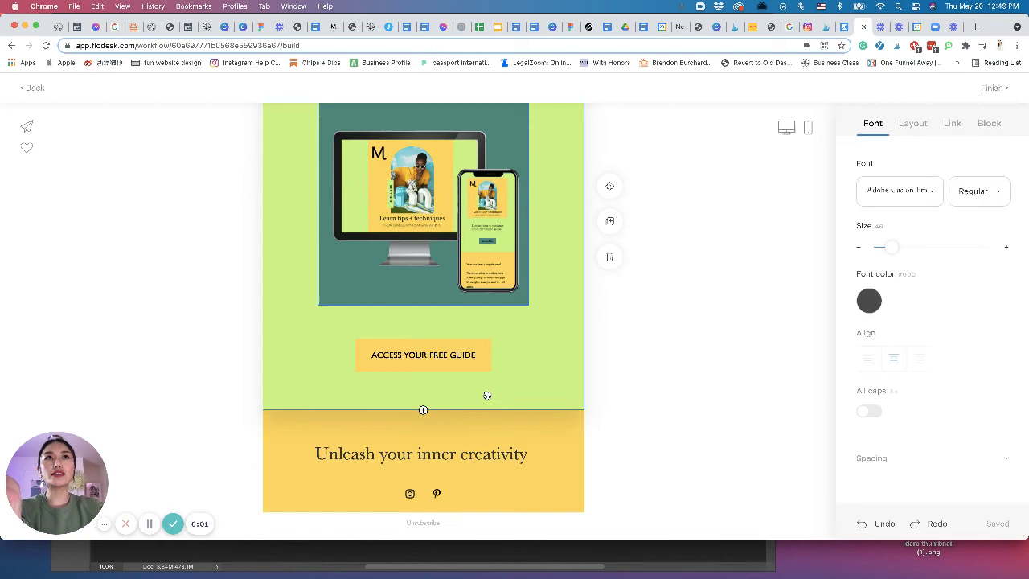
left_click(447, 354)
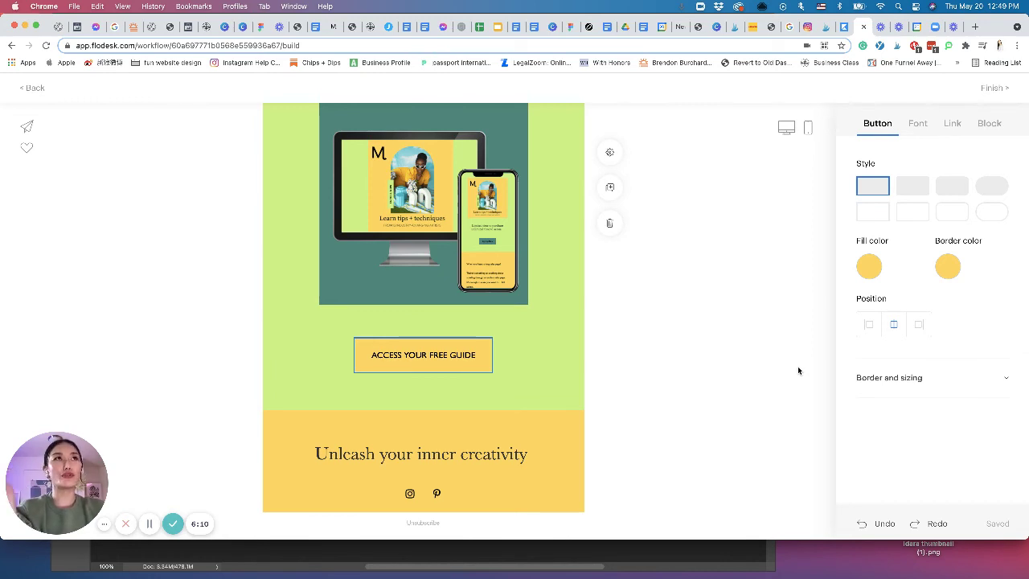
scroll(797, 366, "up", 3)
scroll(995, 95, "up", 2)
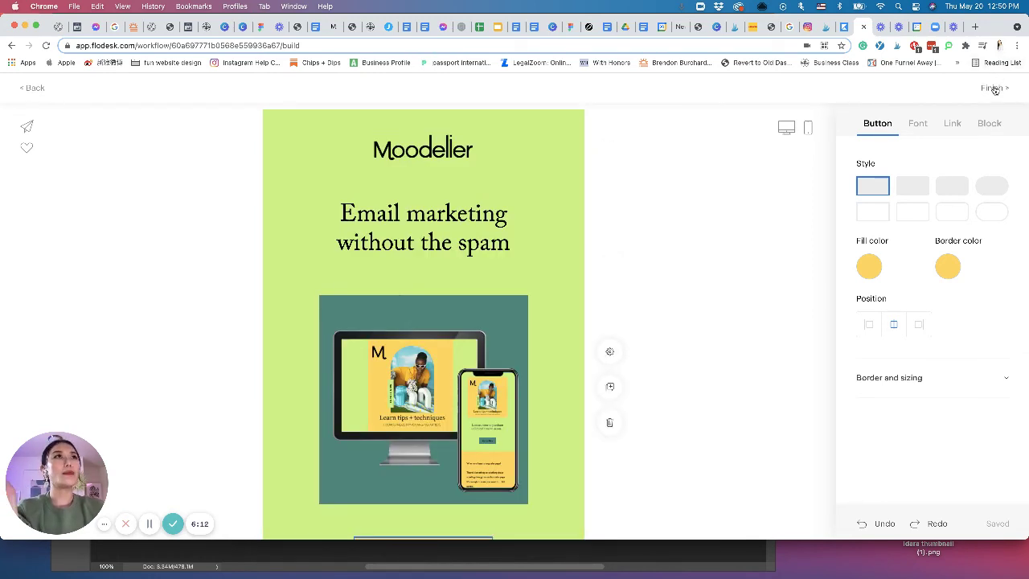
left_click(993, 88)
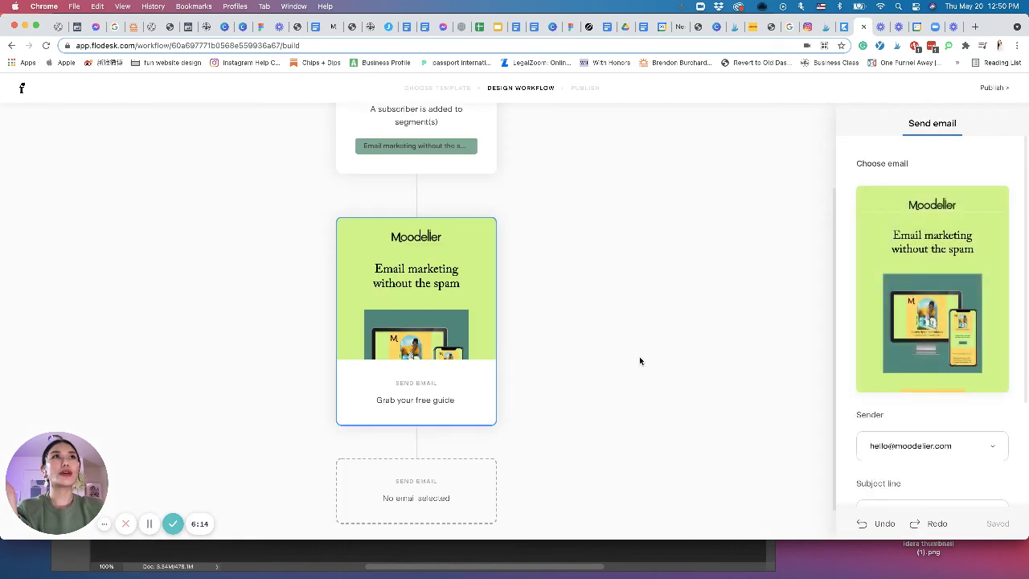
Delete the dashed 'No email selected' step, confirming with Yes in the Delete step dialog.
scroll(408, 481, "down", 1)
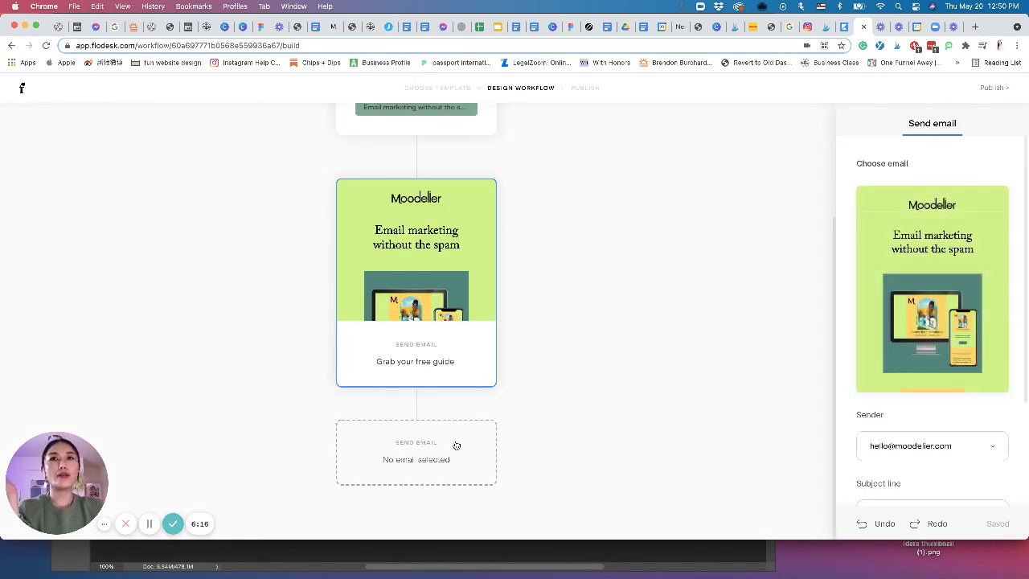
mouse_move(415, 490)
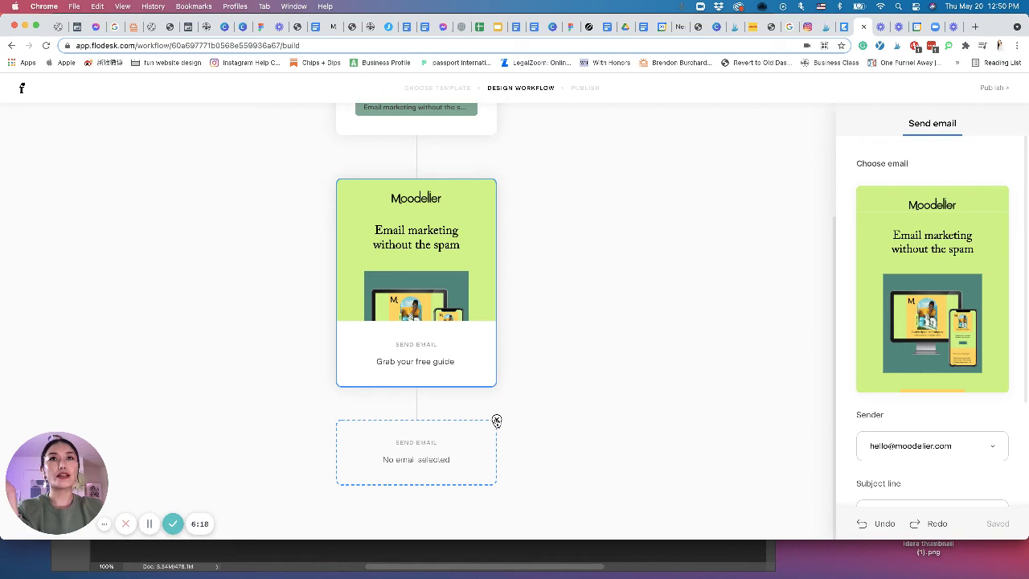
left_click(497, 419)
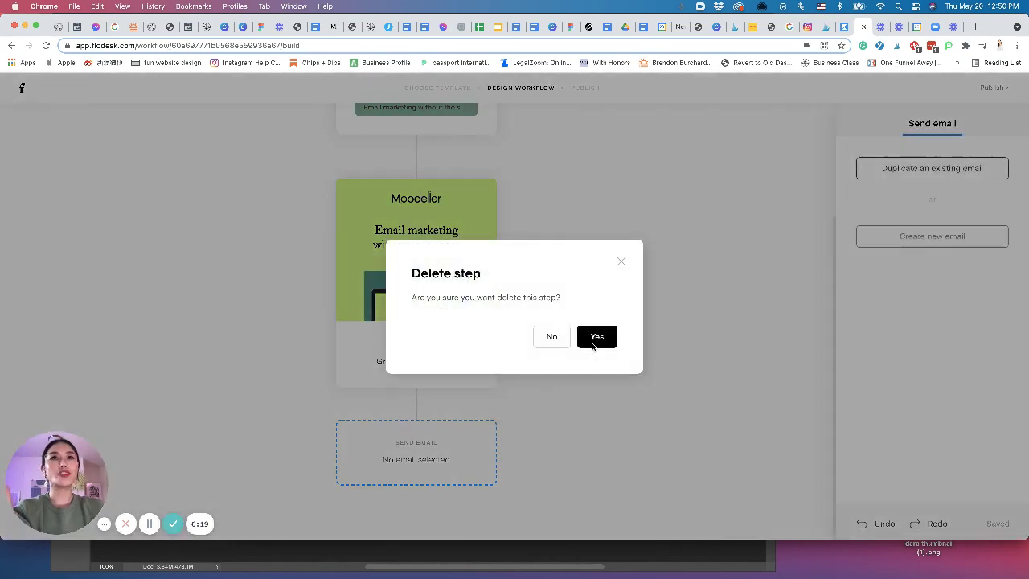
left_click(597, 337)
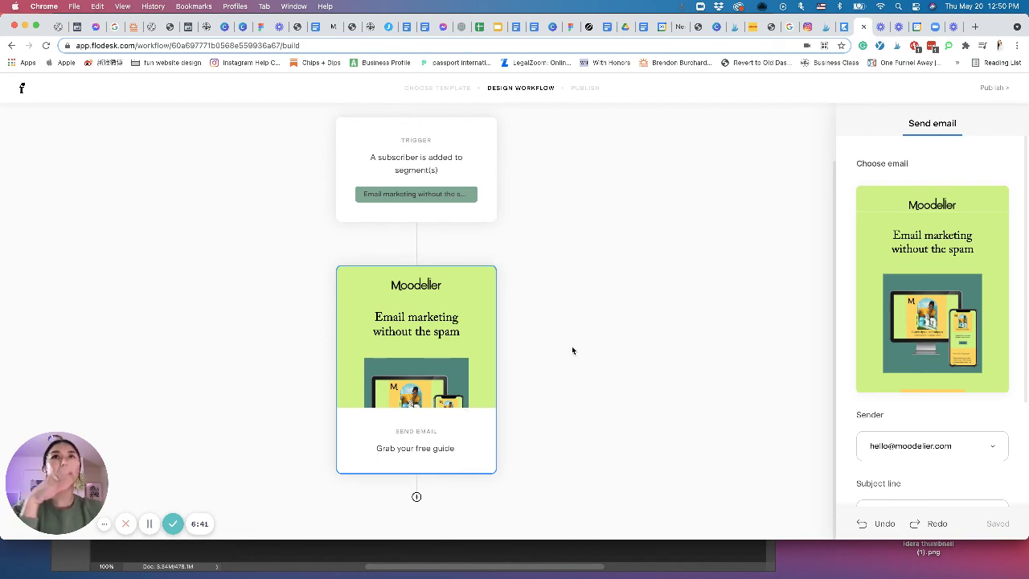
Publish the 'Email marketing without the spam' workflow now and verify it shows Published in My workflows.
left_click(996, 88)
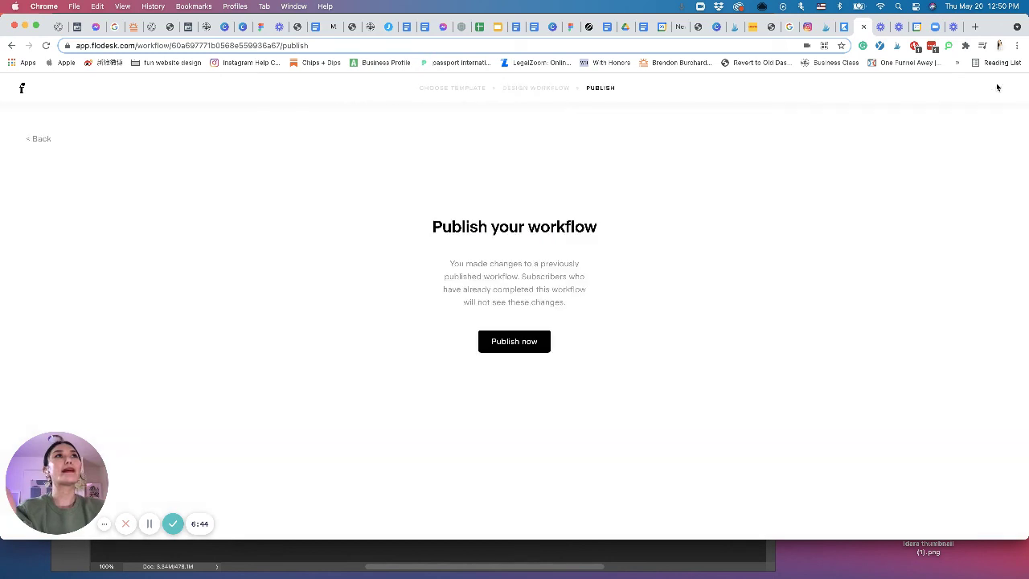
left_click(524, 343)
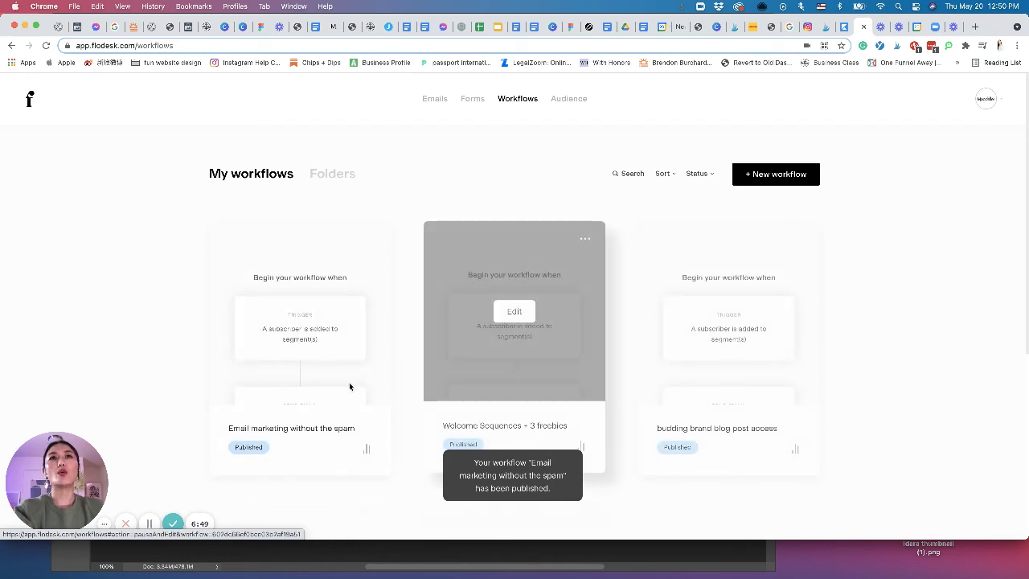
scroll(348, 390, "down", 2)
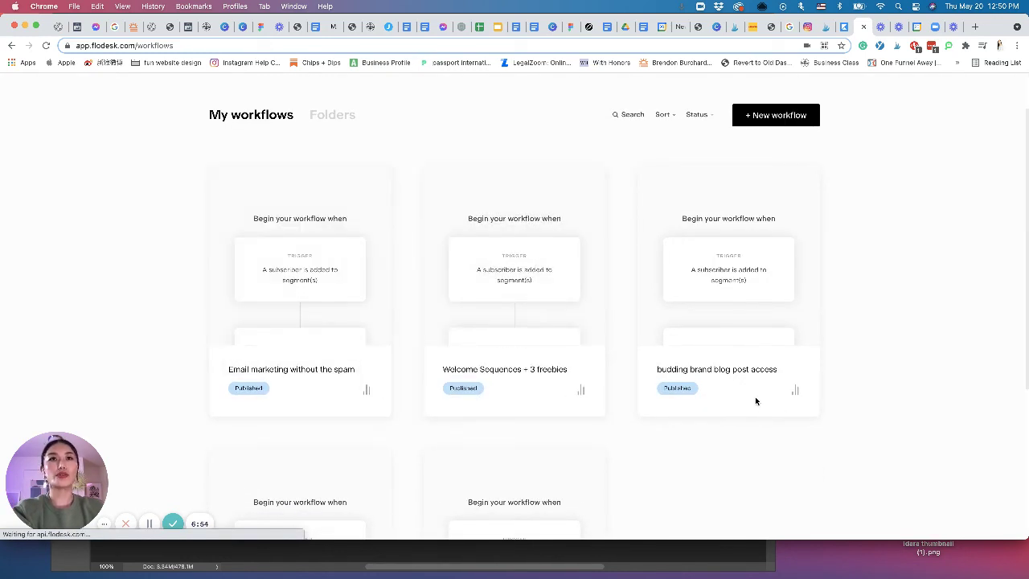
scroll(533, 420, "down", 2)
scroll(533, 420, "down", 3)
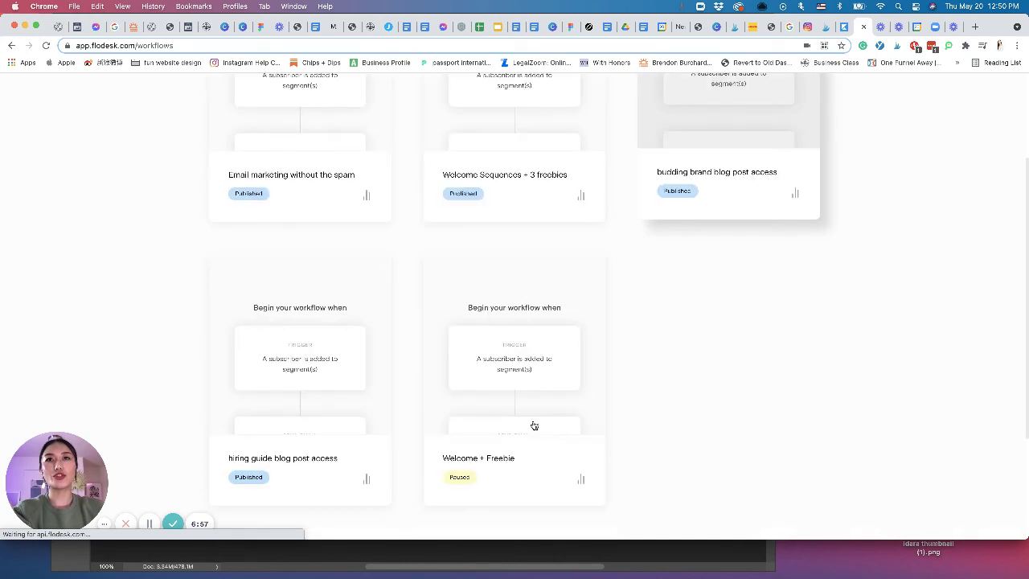
scroll(514, 467, "up", 2)
scroll(491, 332, "up", 2)
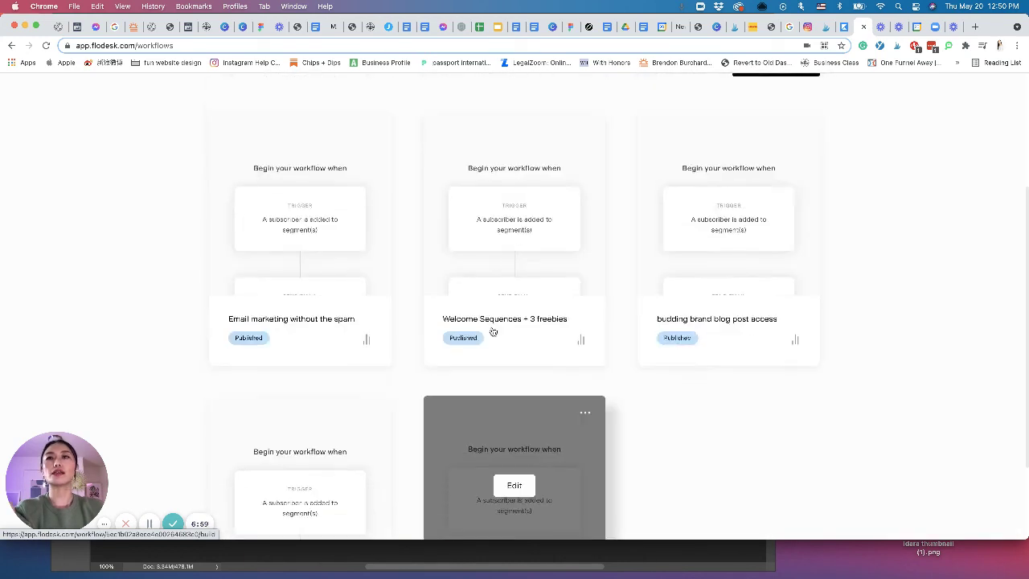
scroll(492, 331, "up", 2)
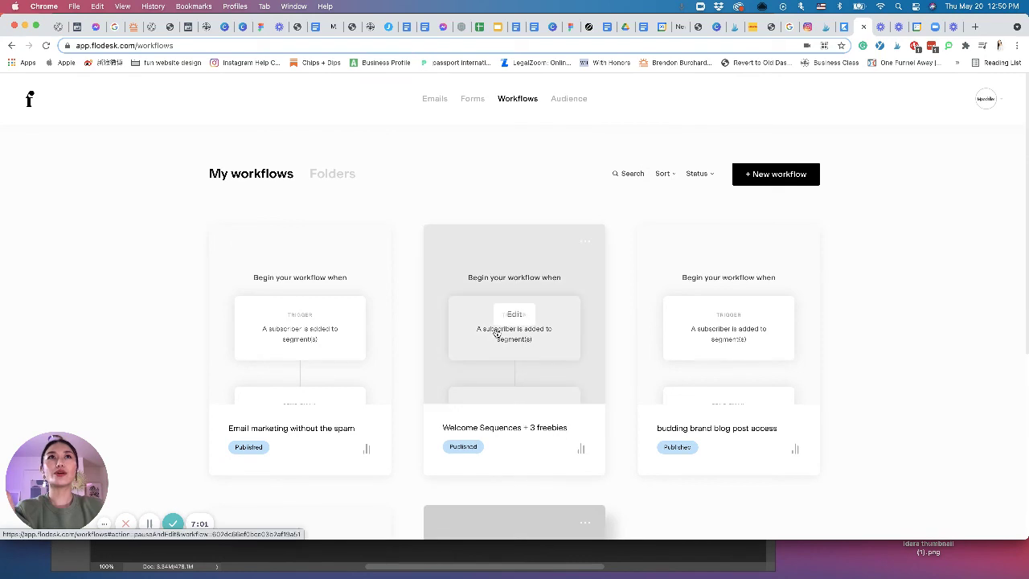